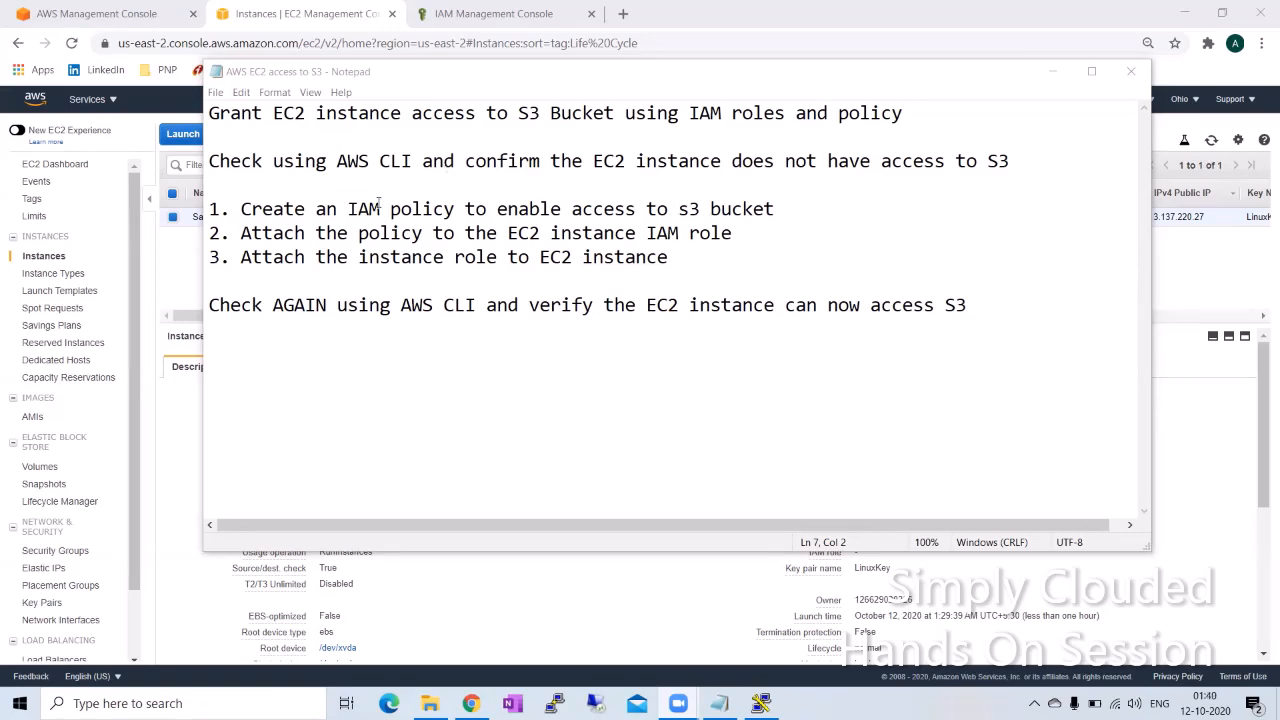
Step: Bring up the EC2 instances page and copy the public IP address of the SampleServer instance
{"action": "left_click", "coordinate": [172, 345]}
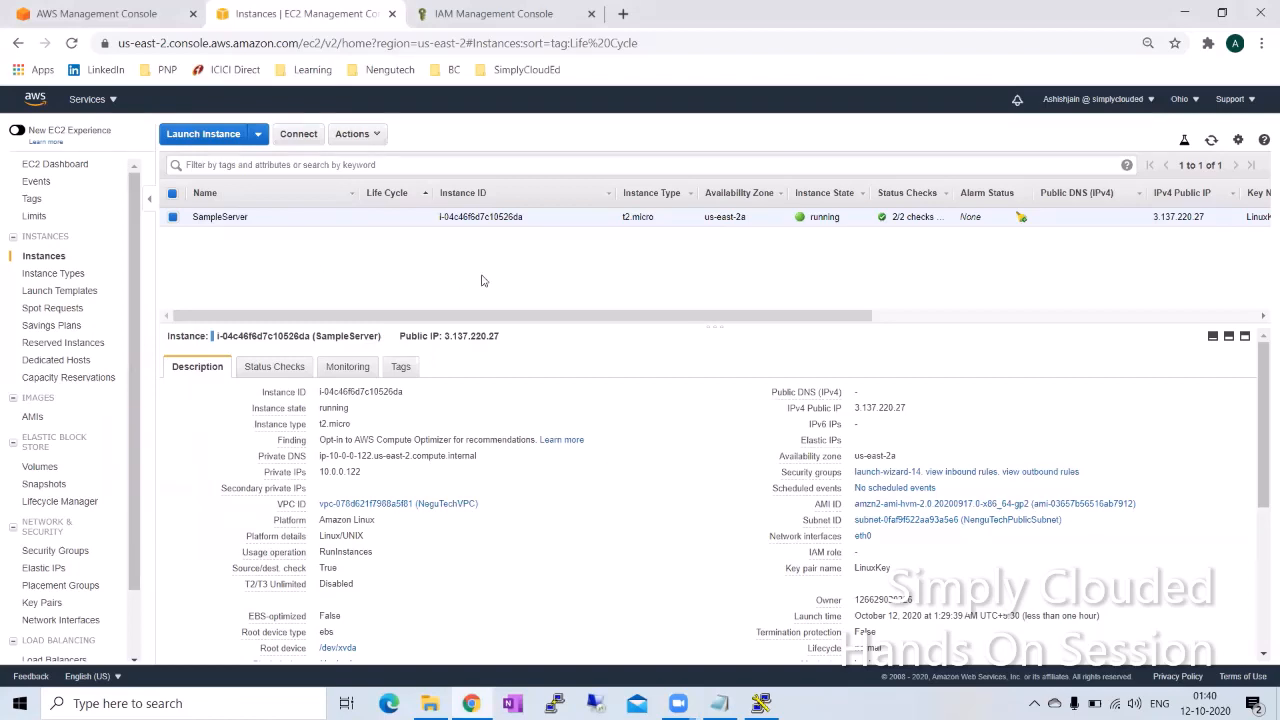
{"action": "double_click", "coordinate": [481, 336]}
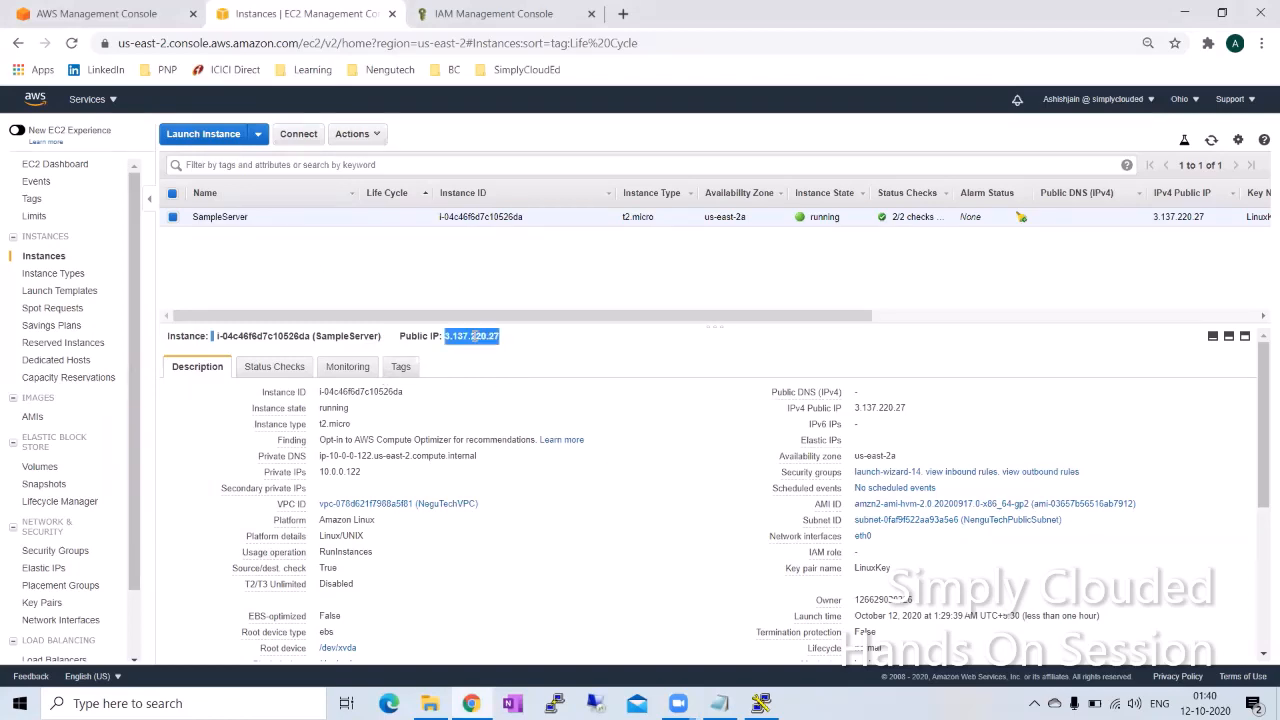
{"action": "right_click", "coordinate": [474, 340]}
{"action": "left_click", "coordinate": [519, 356]}
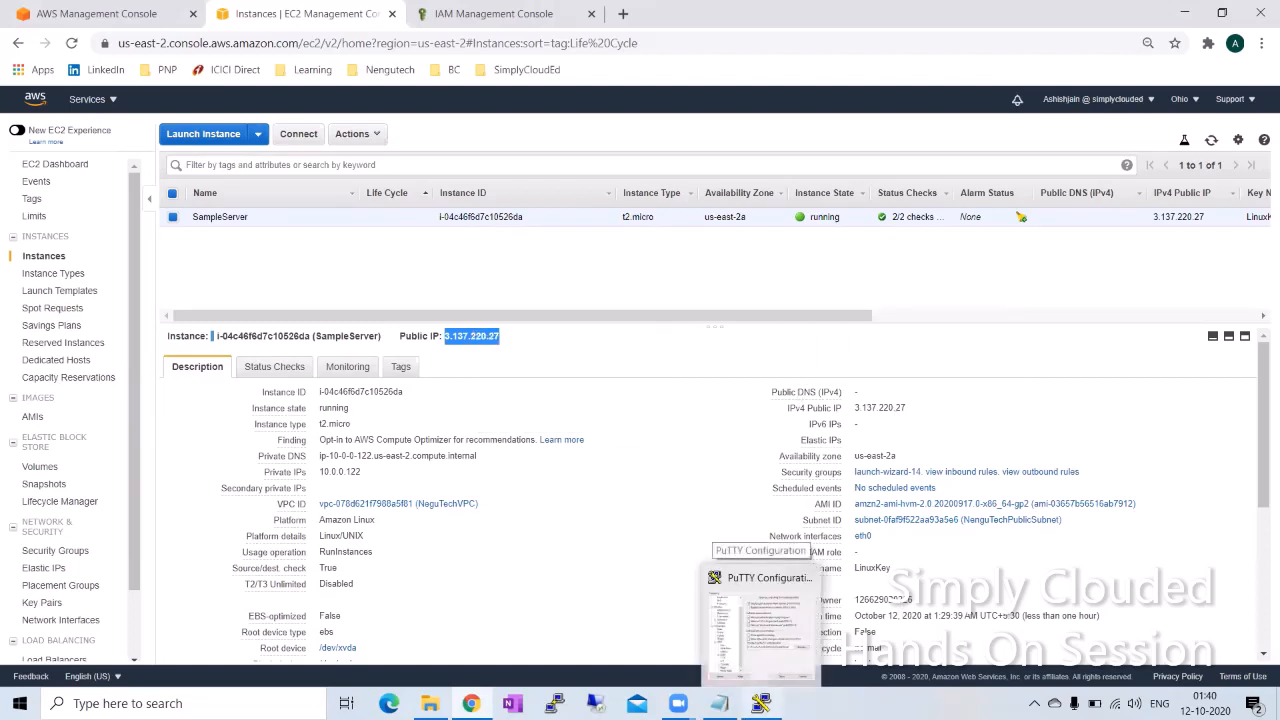
{"action": "left_click", "coordinate": [666, 371]}
{"action": "scroll", "coordinate": [714, 436], "scroll_direction": "down", "scroll_amount": 3}
{"action": "scroll", "coordinate": [780, 450], "scroll_direction": "up", "scroll_amount": 3}
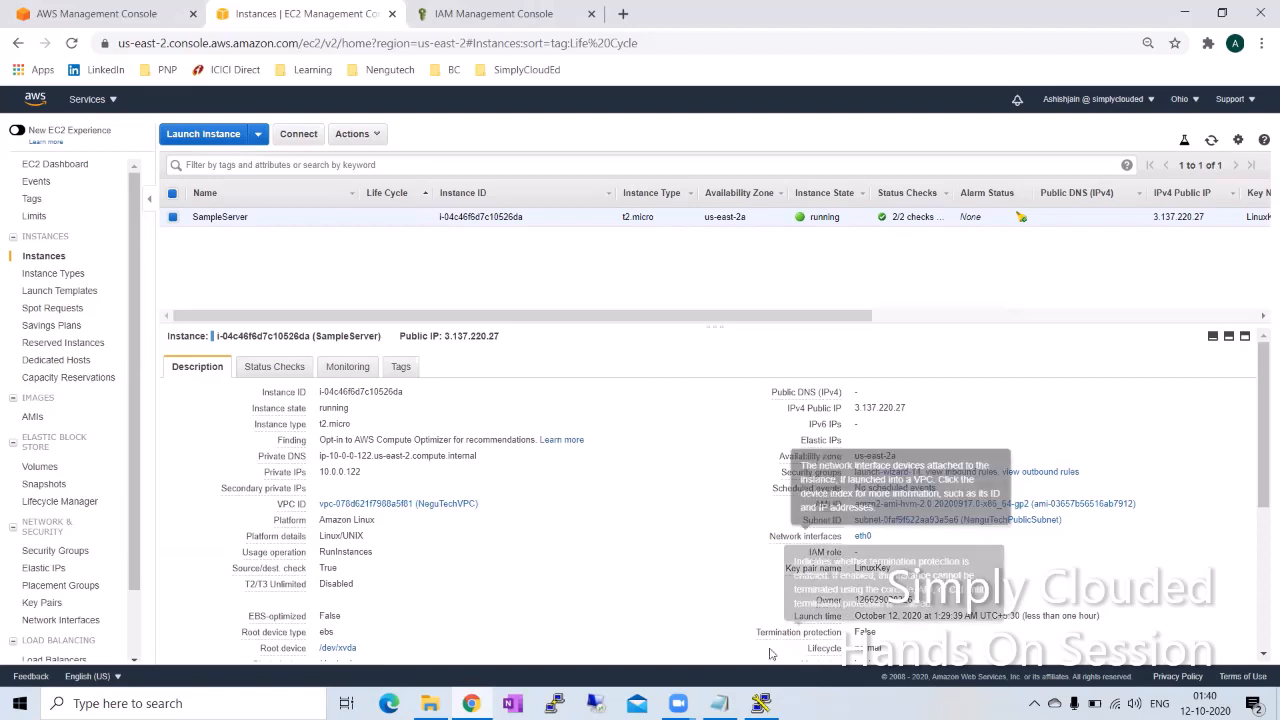
Step: Switch to PuTTY and set up an SSH session to host 3.137.220.27, authenticating with the private key file SimplyCloudEd.ppk
{"action": "key", "text": "alt+Tab"}
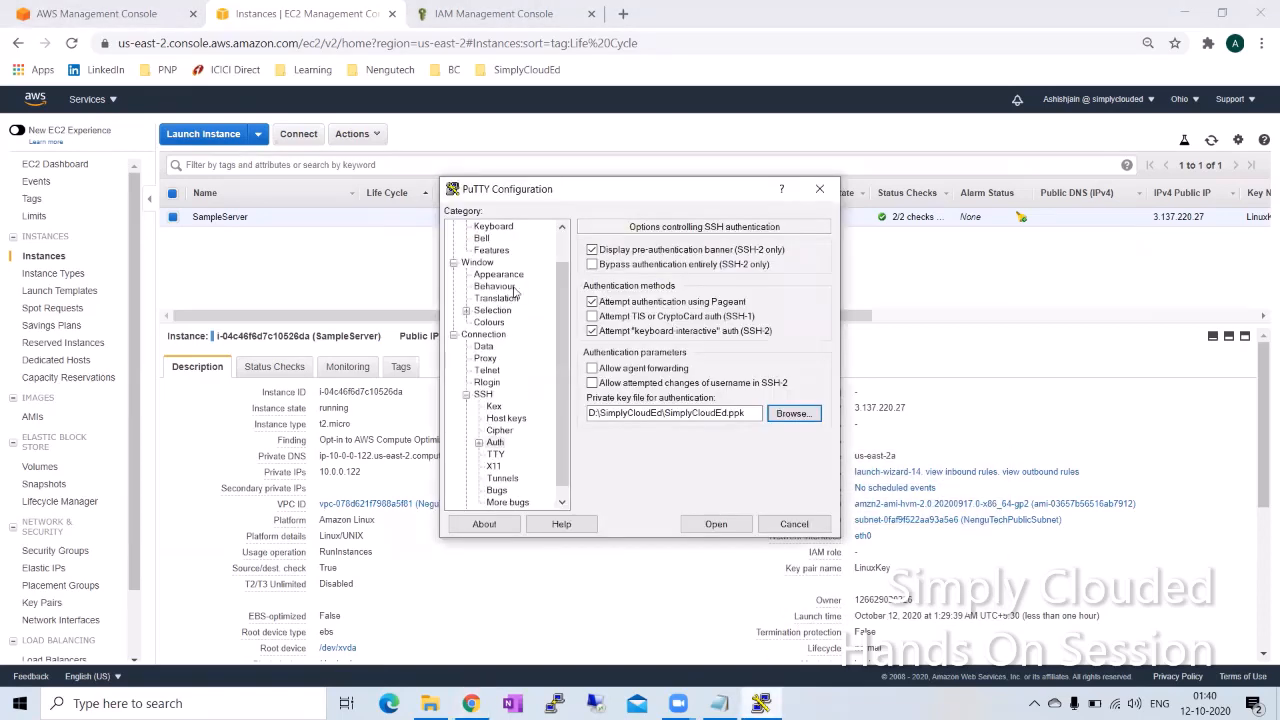
{"action": "scroll", "coordinate": [502, 306], "scroll_direction": "up", "scroll_amount": 1}
{"action": "left_click", "coordinate": [490, 228]}
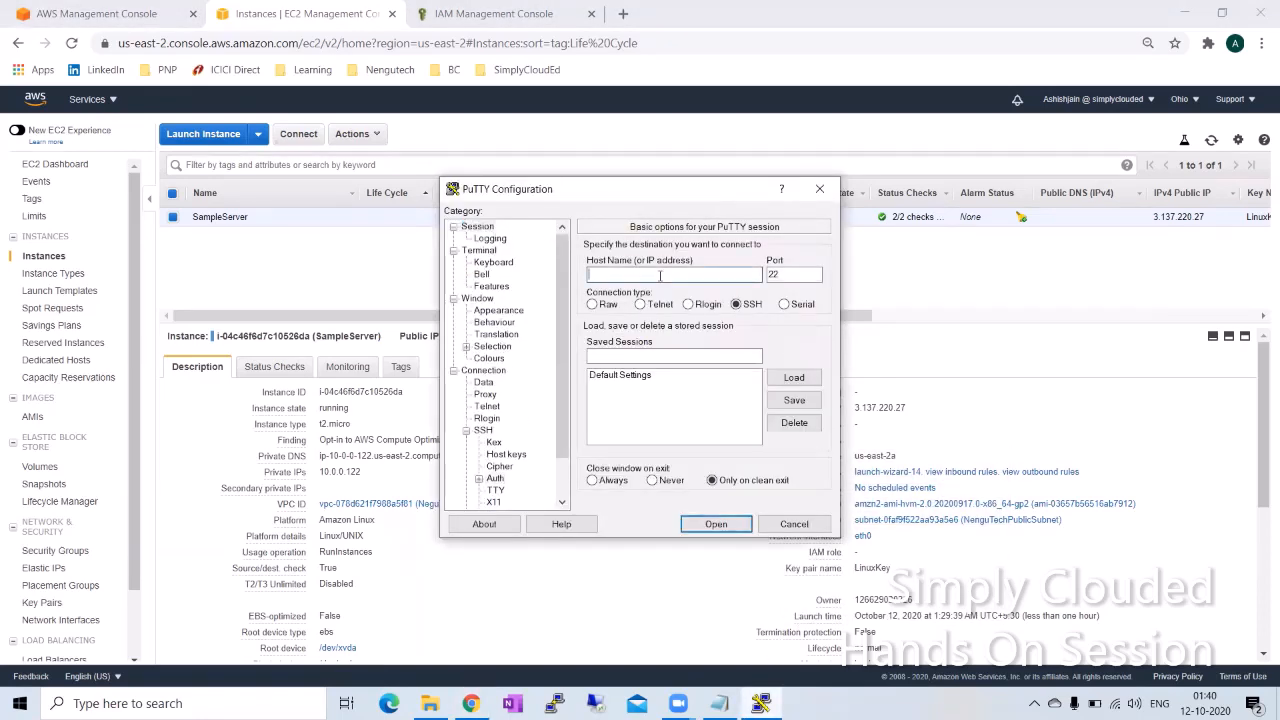
{"action": "left_click", "coordinate": [495, 479]}
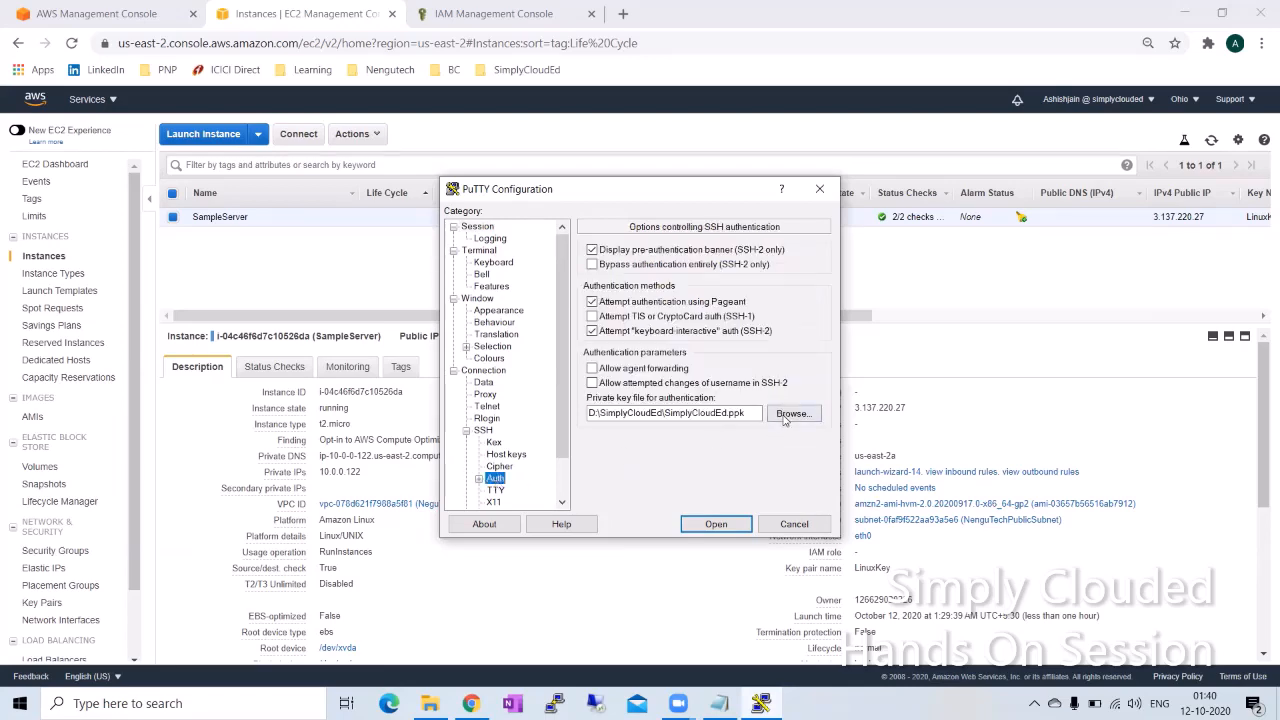
{"action": "left_click", "coordinate": [790, 413]}
{"action": "double_click", "coordinate": [808, 377]}
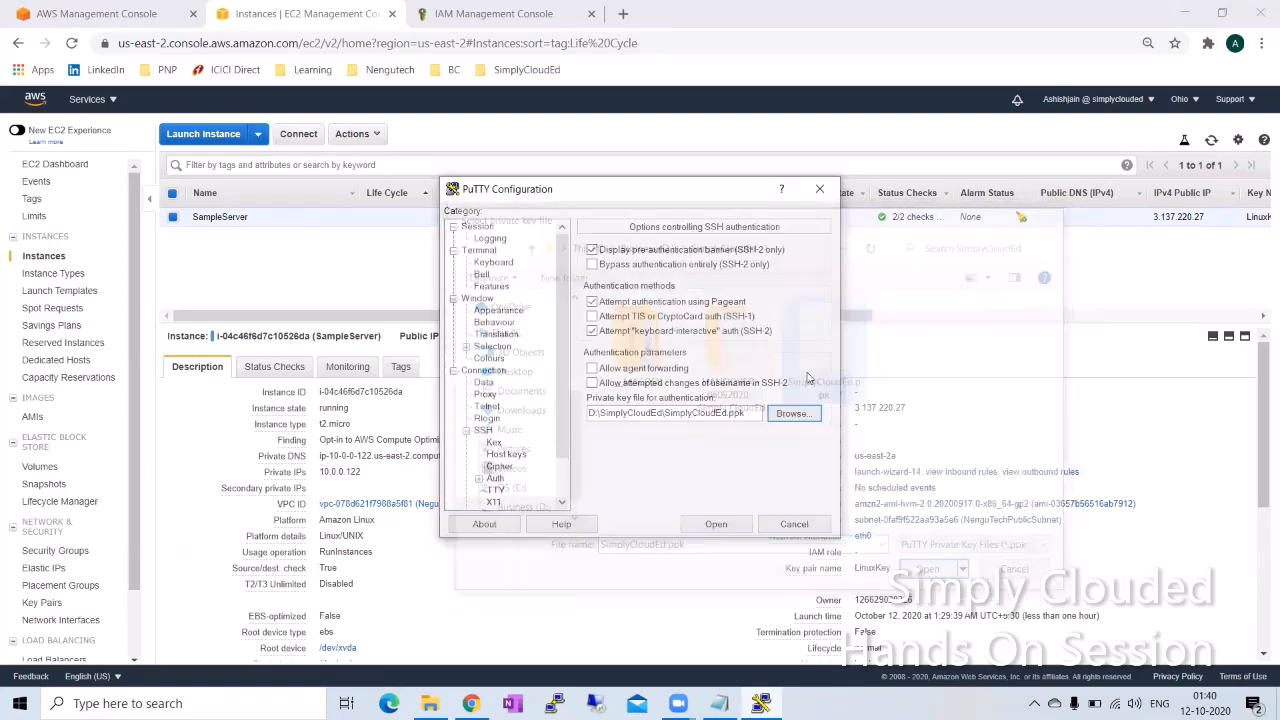
Step: Open the SSH connection, accept the server's host key and log in as ec2-user
{"action": "left_click", "coordinate": [716, 524]}
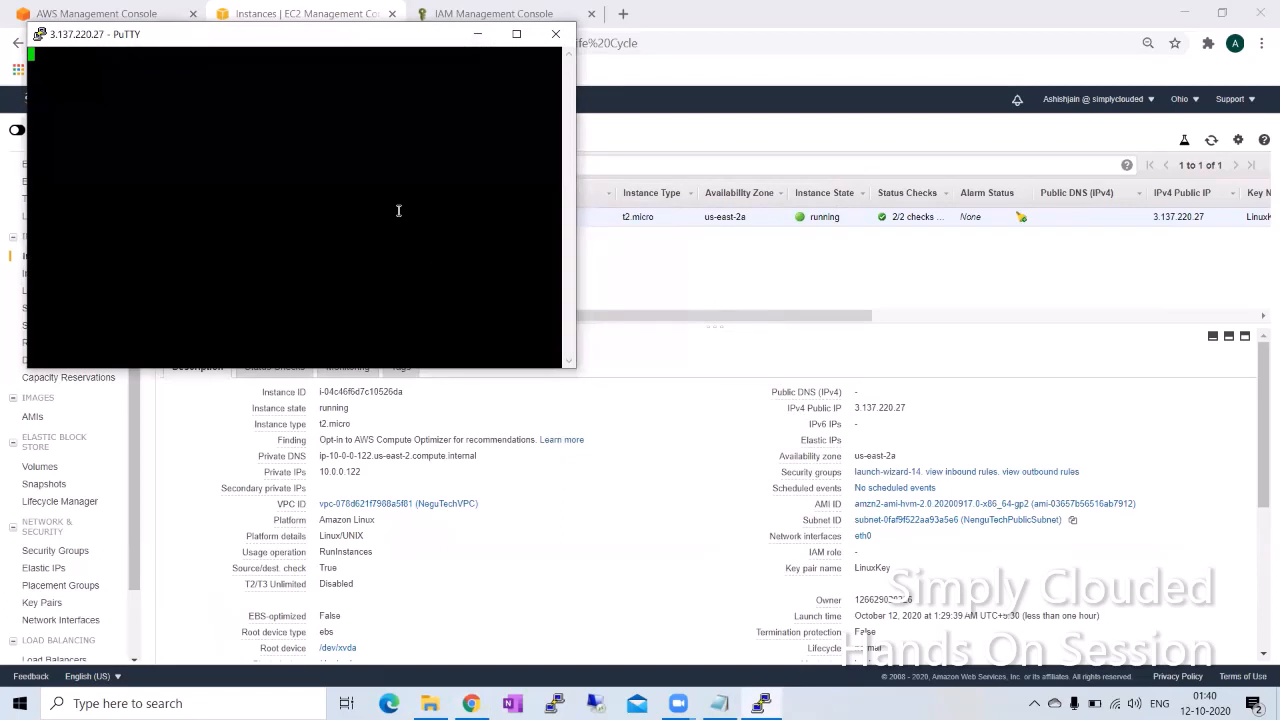
{"action": "left_click", "coordinate": [545, 472]}
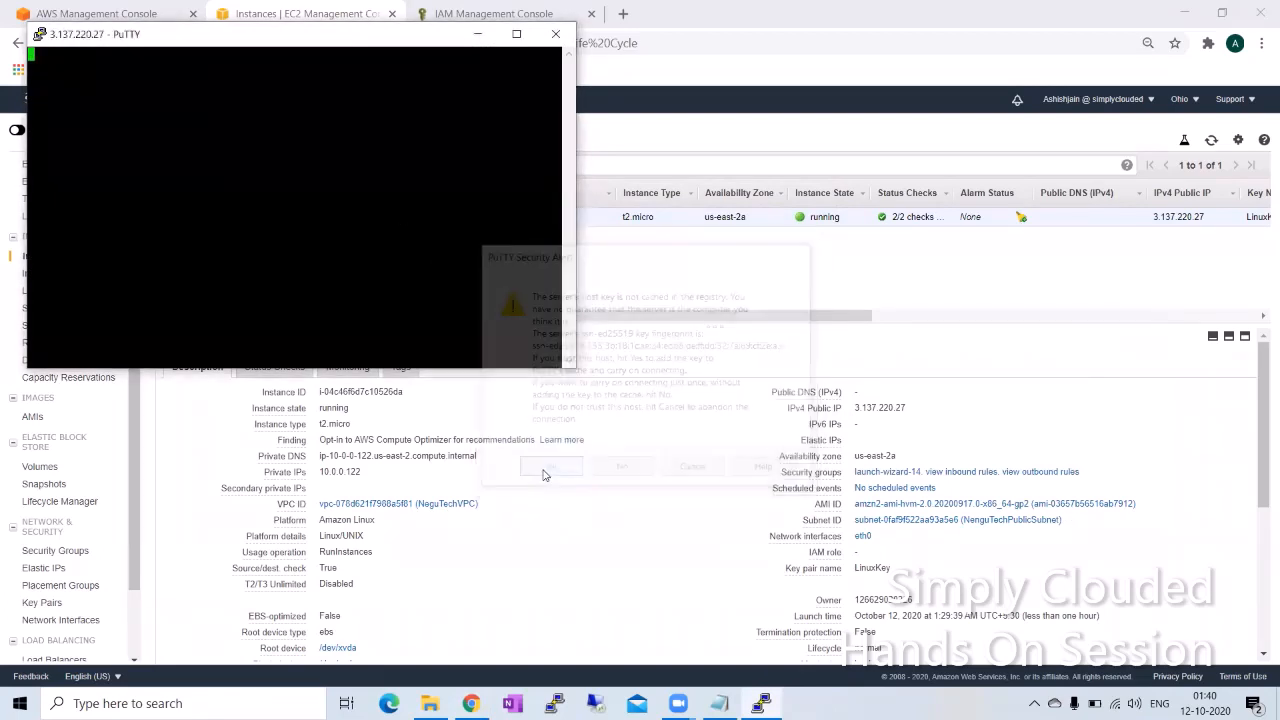
{"action": "type", "text": "ec2-user"}
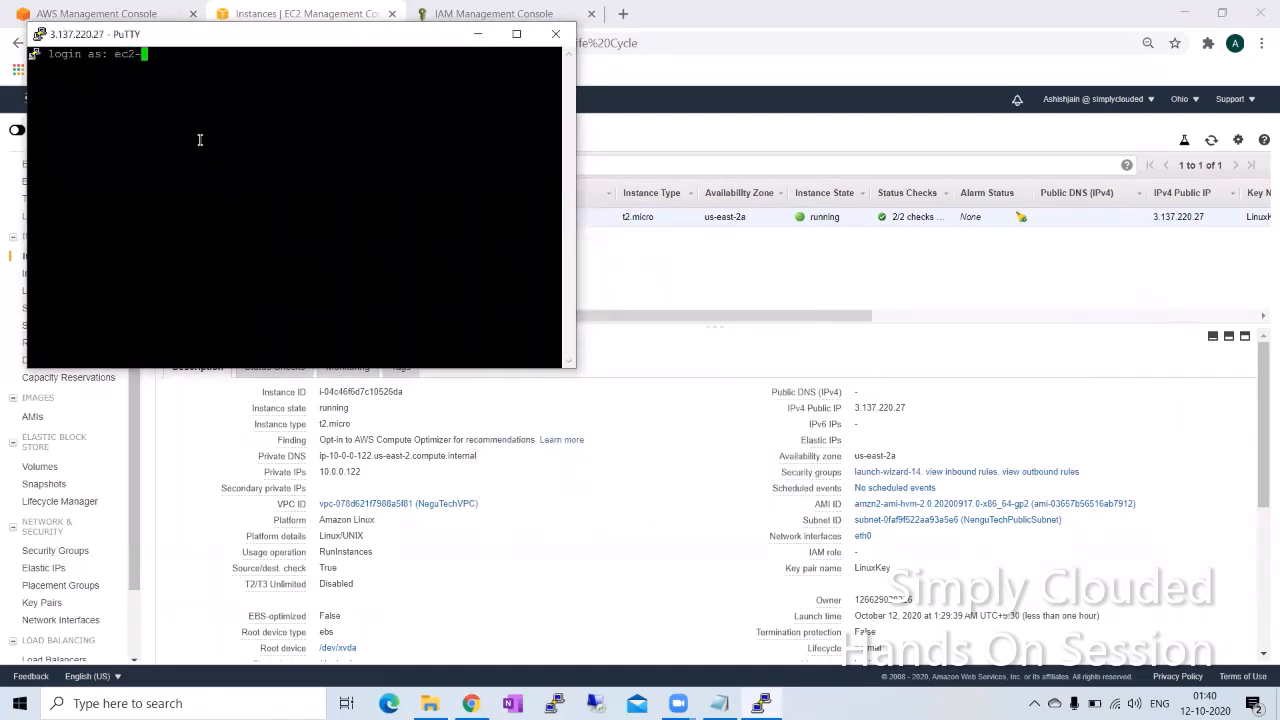
{"action": "key", "text": "Return"}
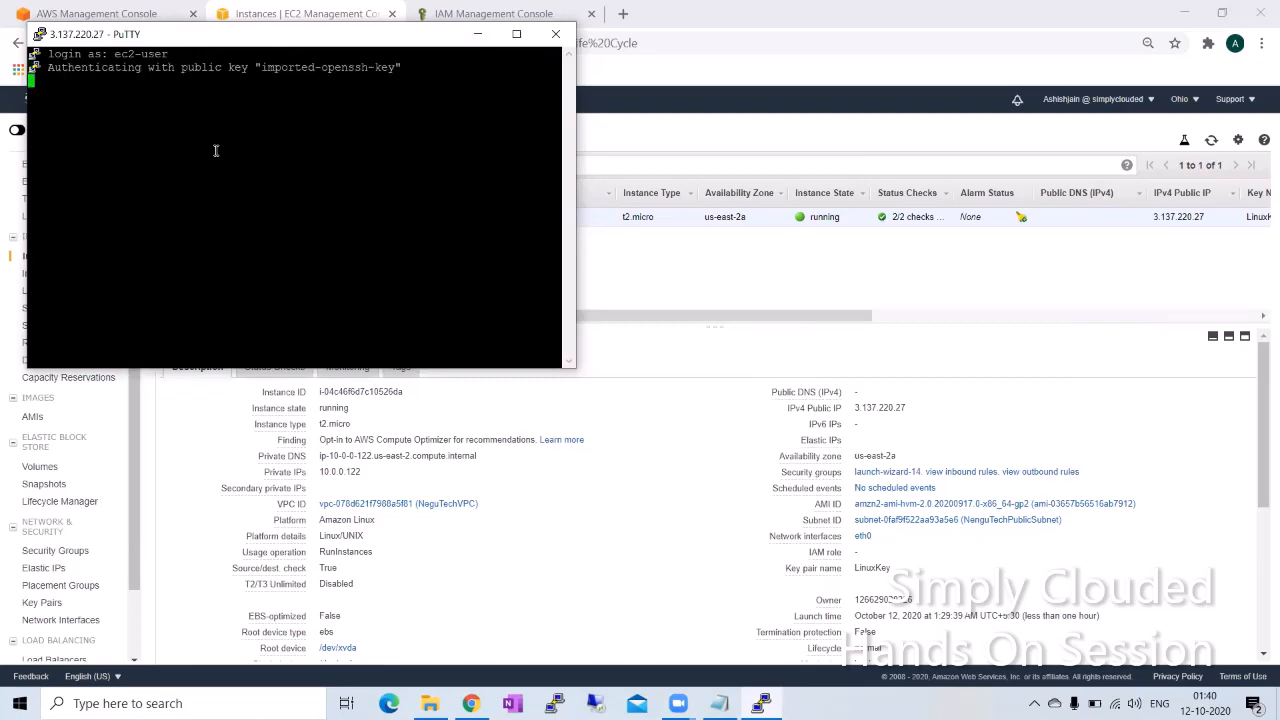
Step: Maximize the terminal, clear it and run "aws s3 ls" to test the instance's access to S3
{"action": "double_click", "coordinate": [185, 38]}
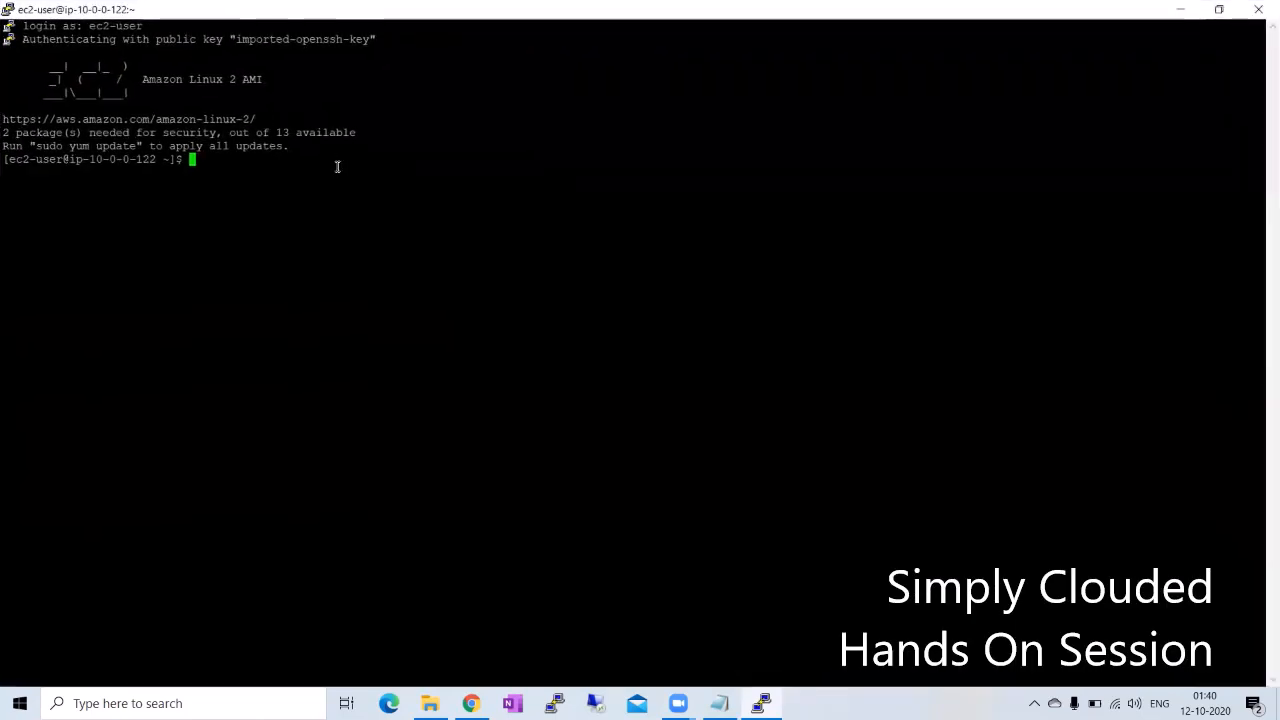
{"action": "key", "text": "ctrl+l"}
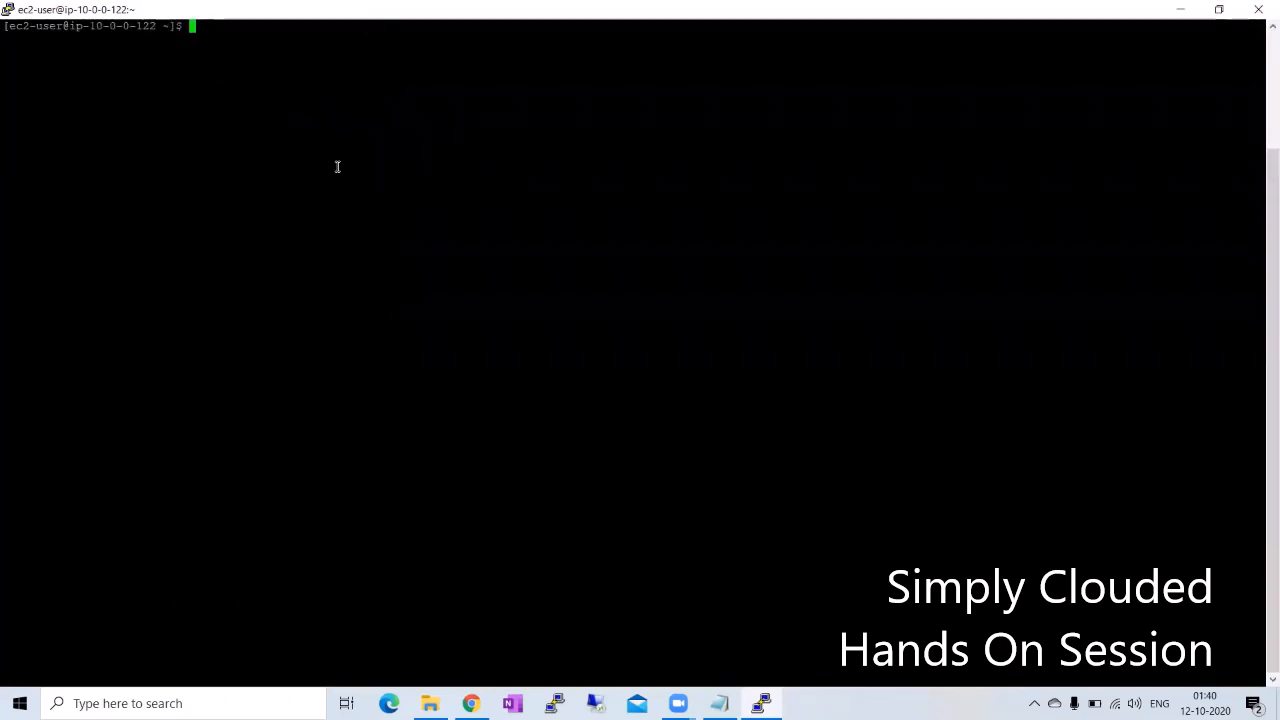
{"action": "type", "text": "aws s3 ls"}
{"action": "key", "text": "Return"}
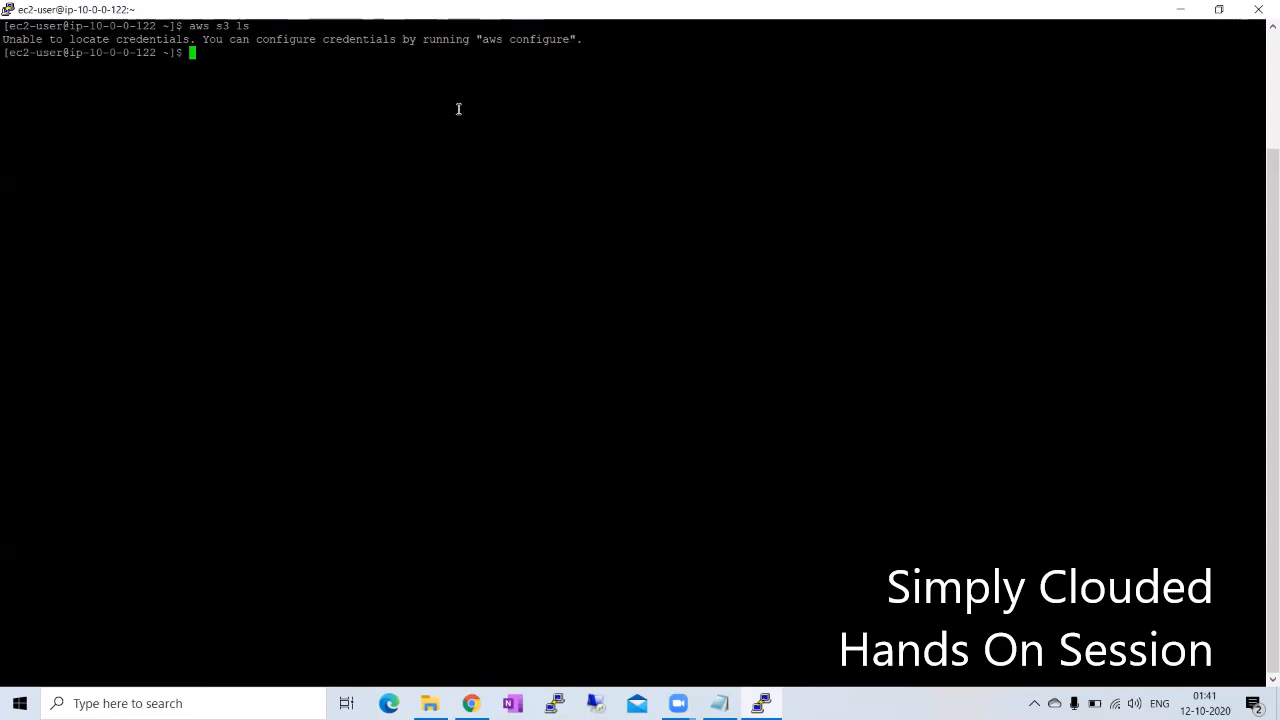
Step: Switch to the Notepad checklist and review the tasks for granting the EC2 instance access to S3
{"action": "key", "text": "alt+Tab"}
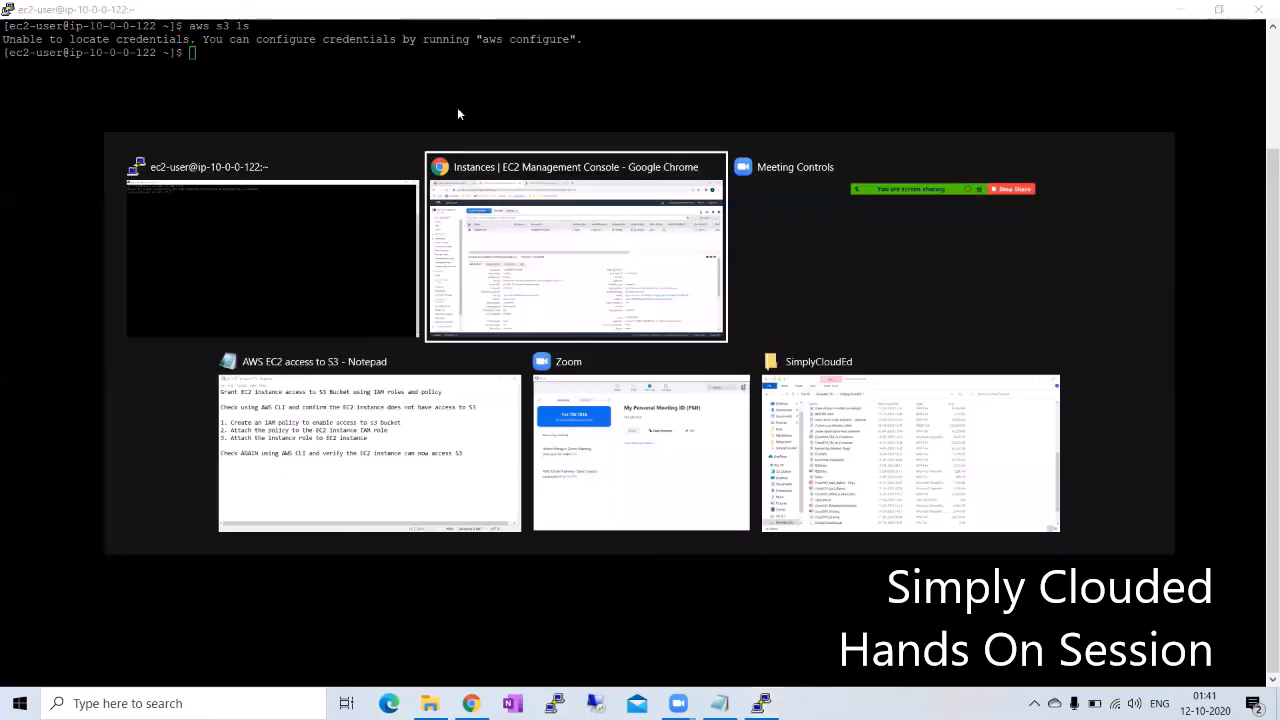
{"action": "key", "text": "alt+Tab"}
{"action": "key", "text": "alt+Tab"}
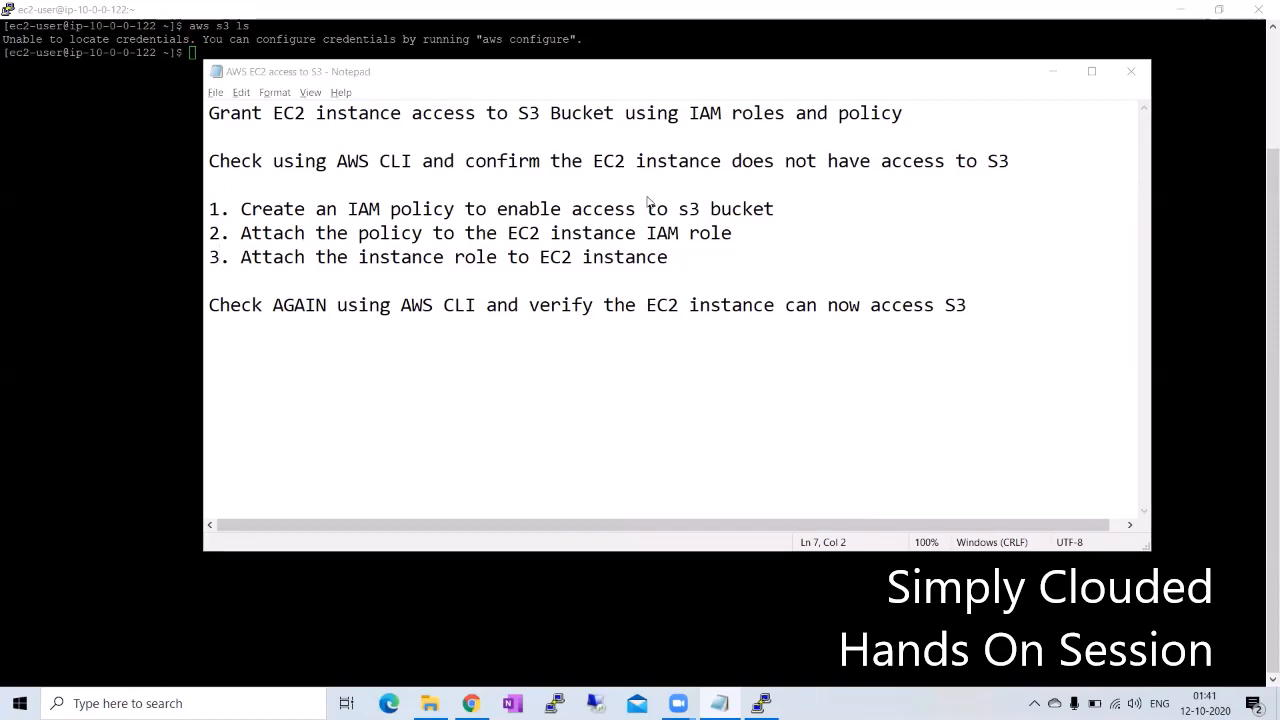
Step: Switch to the IAM console in Chrome and start a new role for an AWS service with the EC2 use case
{"action": "key", "text": "alt+Tab"}
{"action": "key", "text": "Tab"}
{"action": "left_click", "coordinate": [445, 14]}
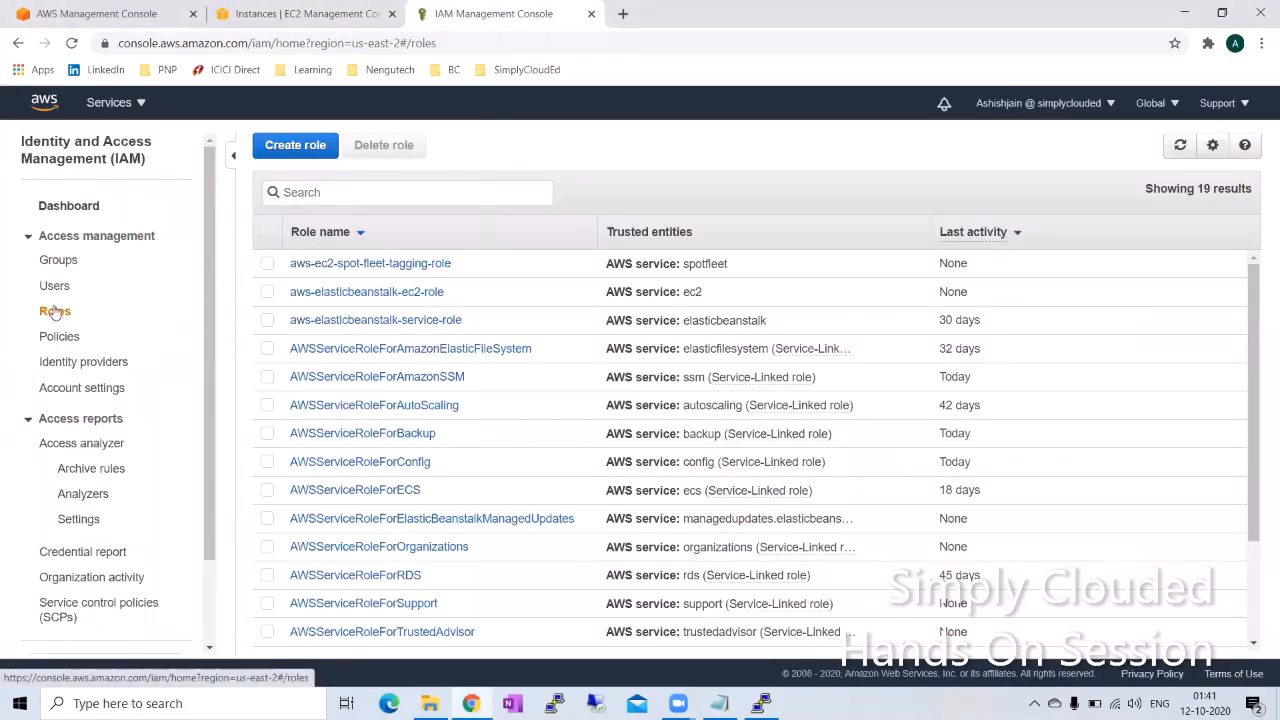
{"action": "left_click", "coordinate": [303, 146]}
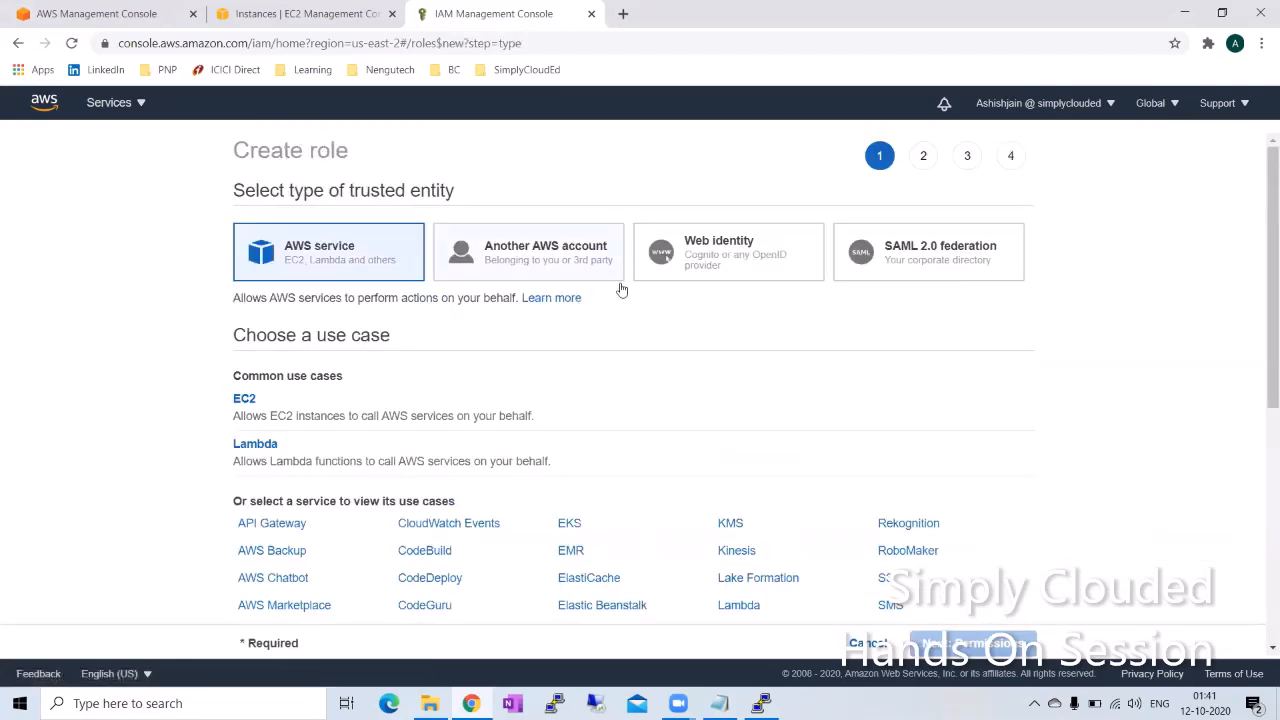
{"action": "scroll", "coordinate": [166, 180], "scroll_direction": "down", "scroll_amount": 1}
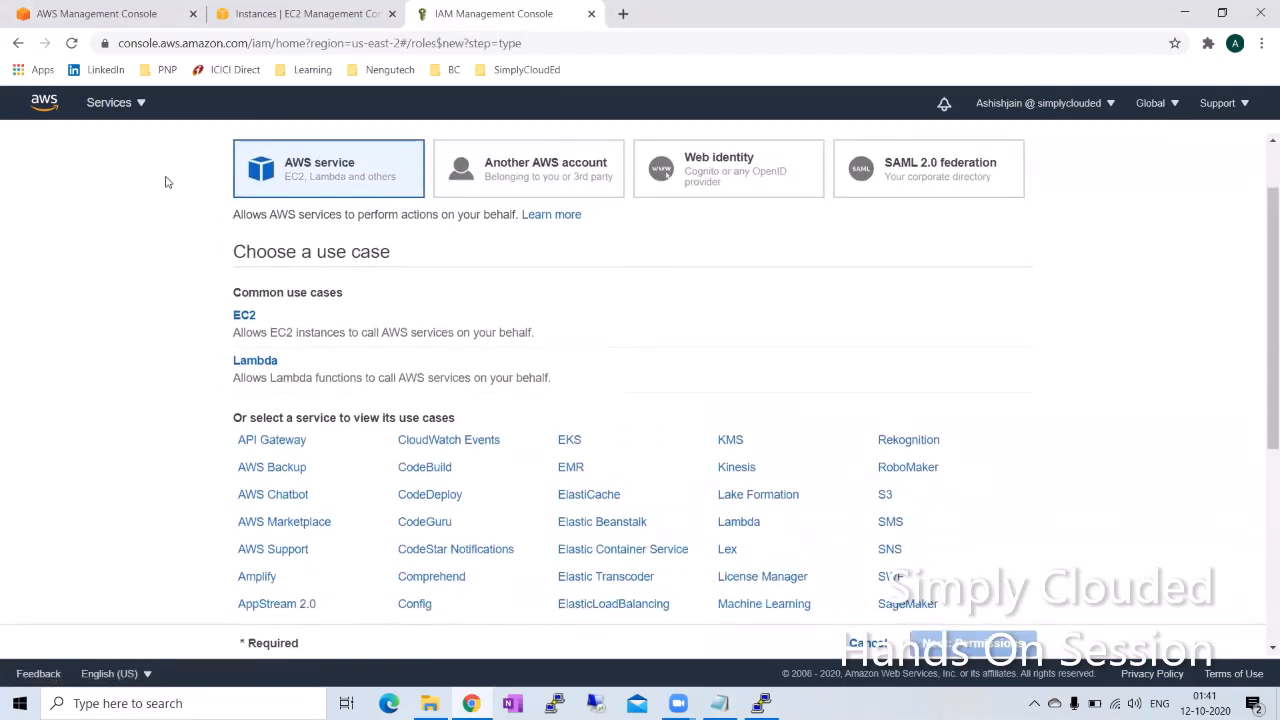
{"action": "left_click", "coordinate": [250, 321]}
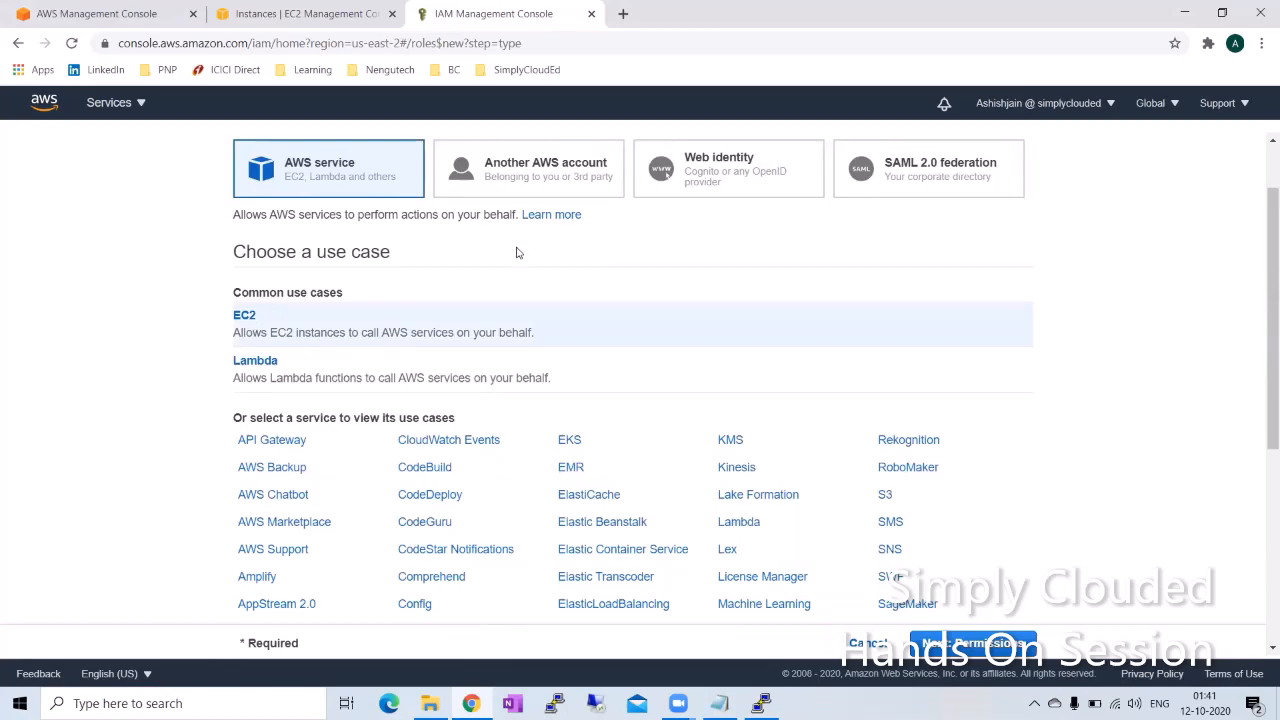
{"action": "scroll", "coordinate": [517, 252], "scroll_direction": "down", "scroll_amount": 4}
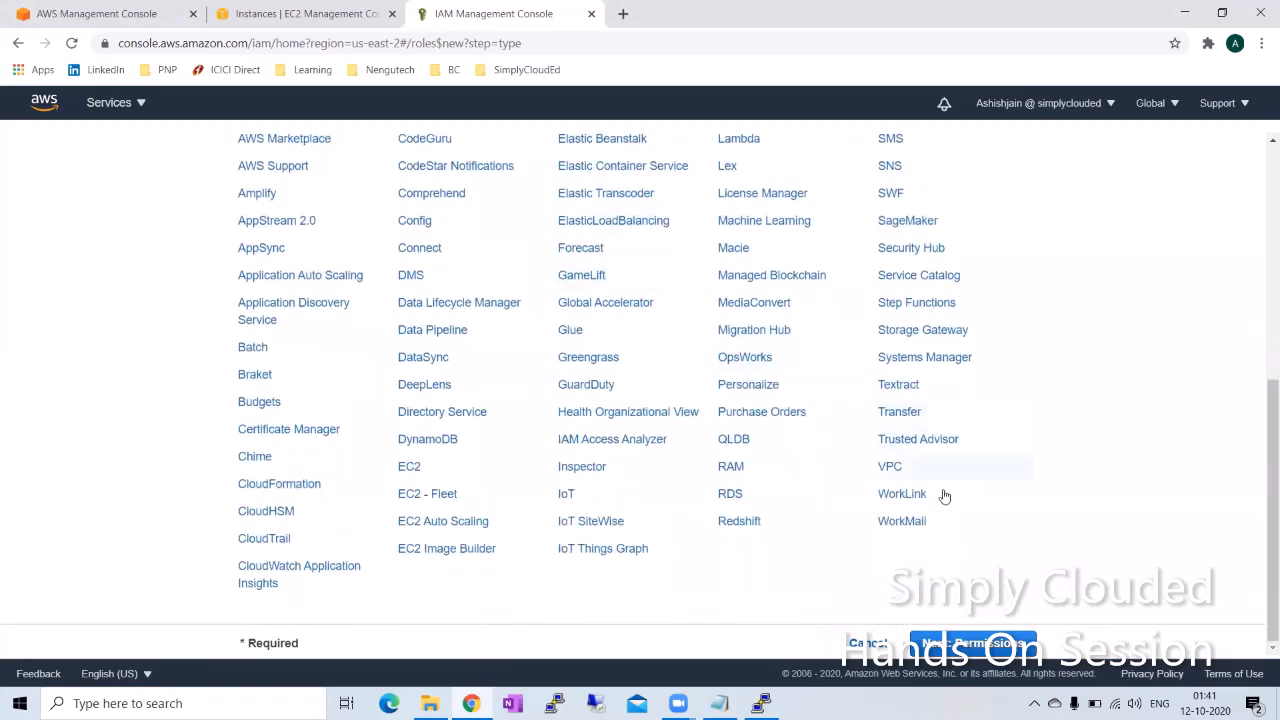
{"action": "left_click", "coordinate": [1000, 643]}
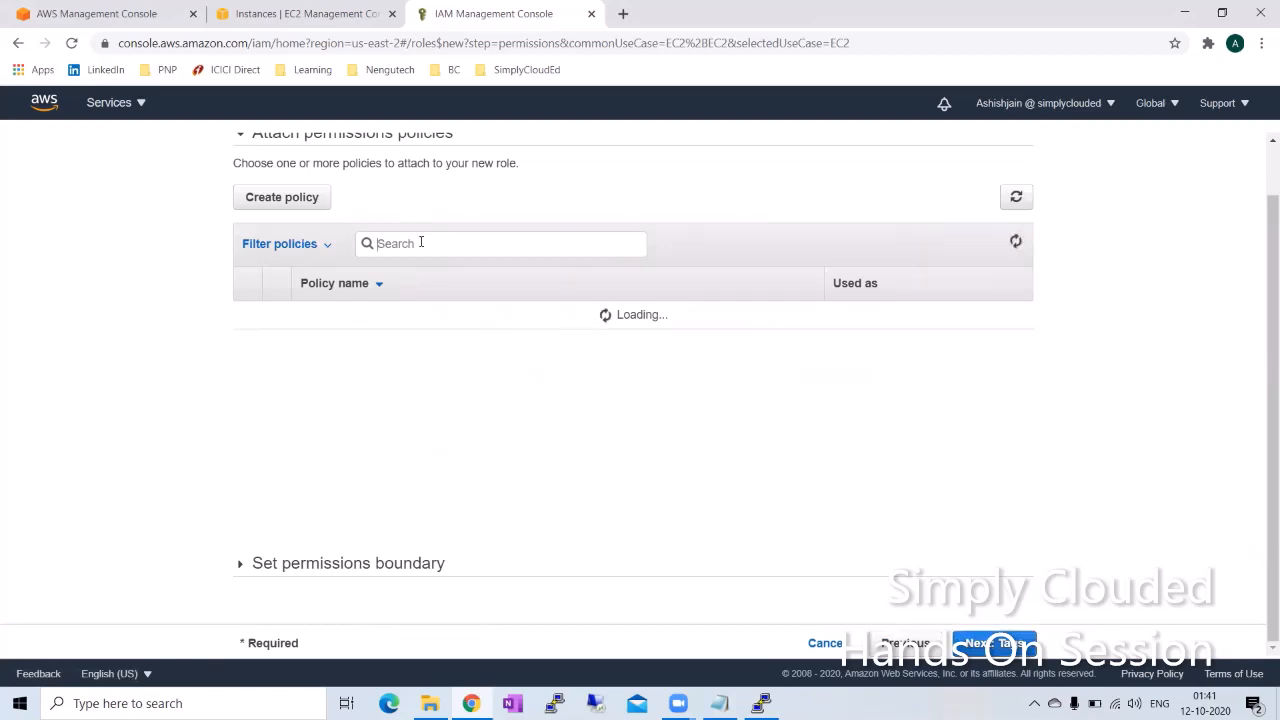
Step: Search the permissions policies for "s3", attach AmazonS3FullAccess to the new role and continue to the tags
{"action": "scroll", "coordinate": [420, 355], "scroll_direction": "up", "scroll_amount": 1}
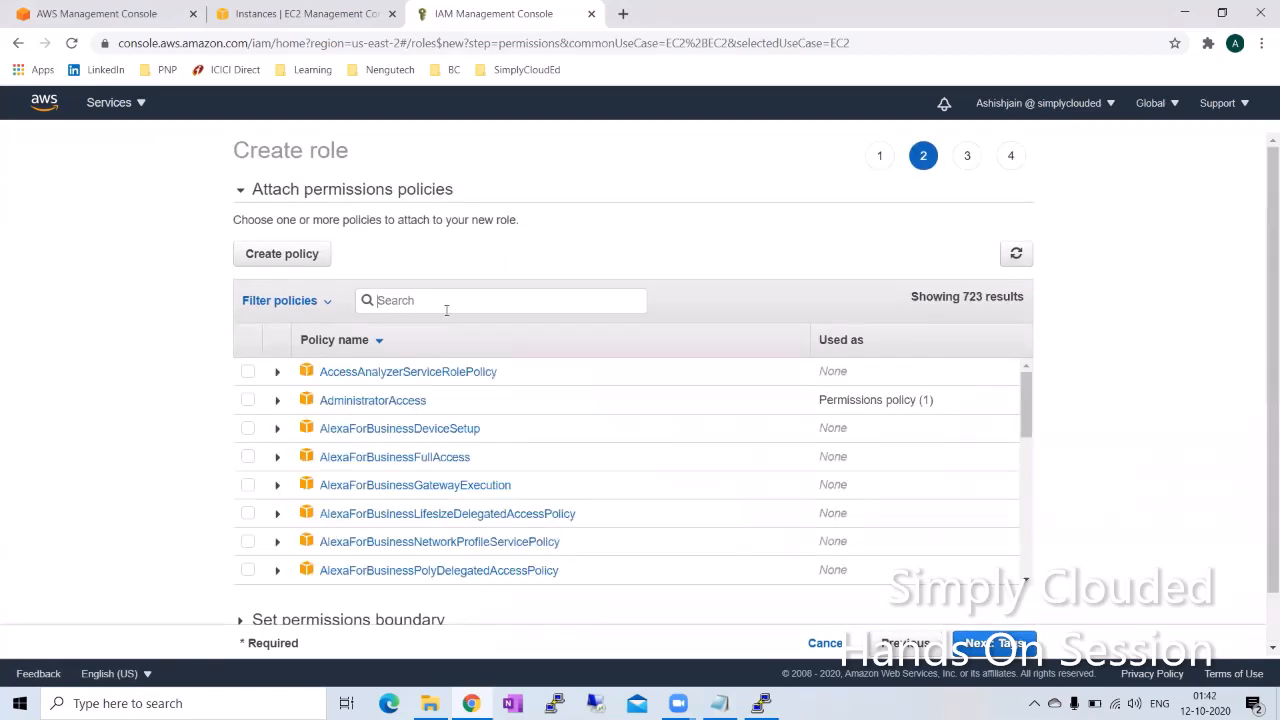
{"action": "type", "text": "s3"}
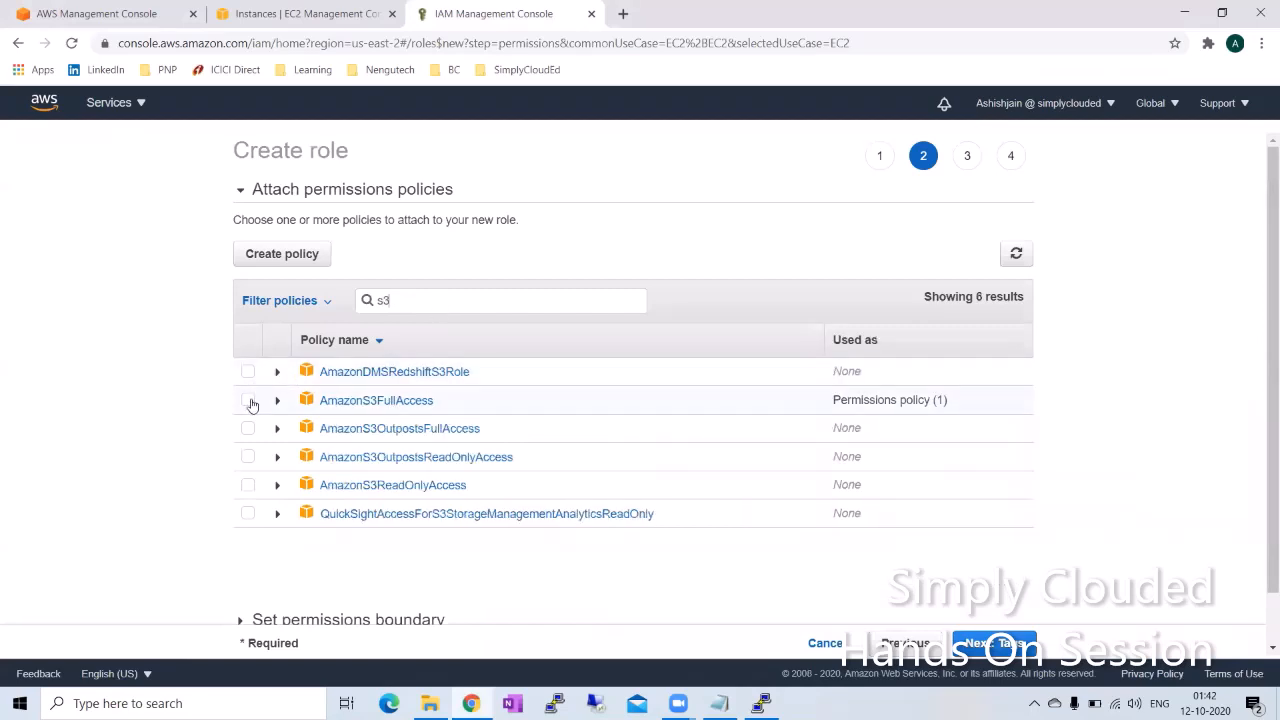
{"action": "left_click", "coordinate": [248, 400]}
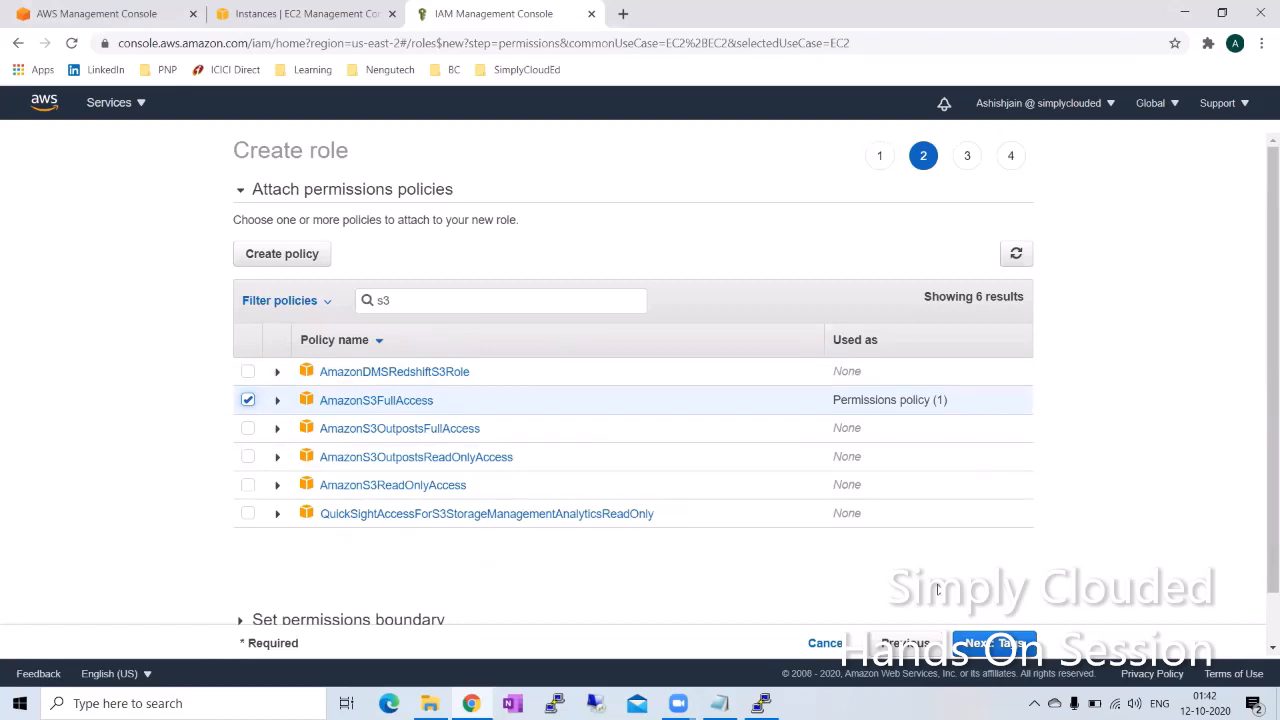
{"action": "left_click", "coordinate": [1003, 645]}
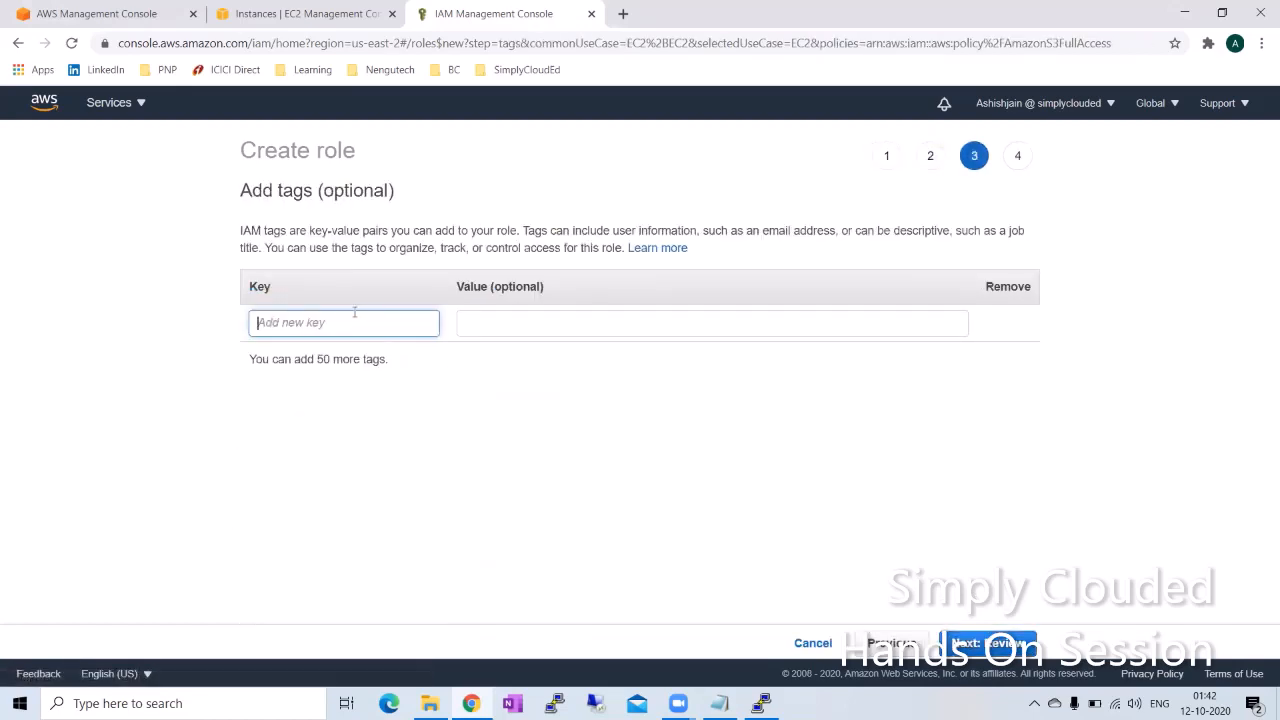
Step: Add a role tag with key Name and value EC2TalktoS3, and continue to the review
{"action": "type", "text": "Name"}
{"action": "key", "text": "Tab"}
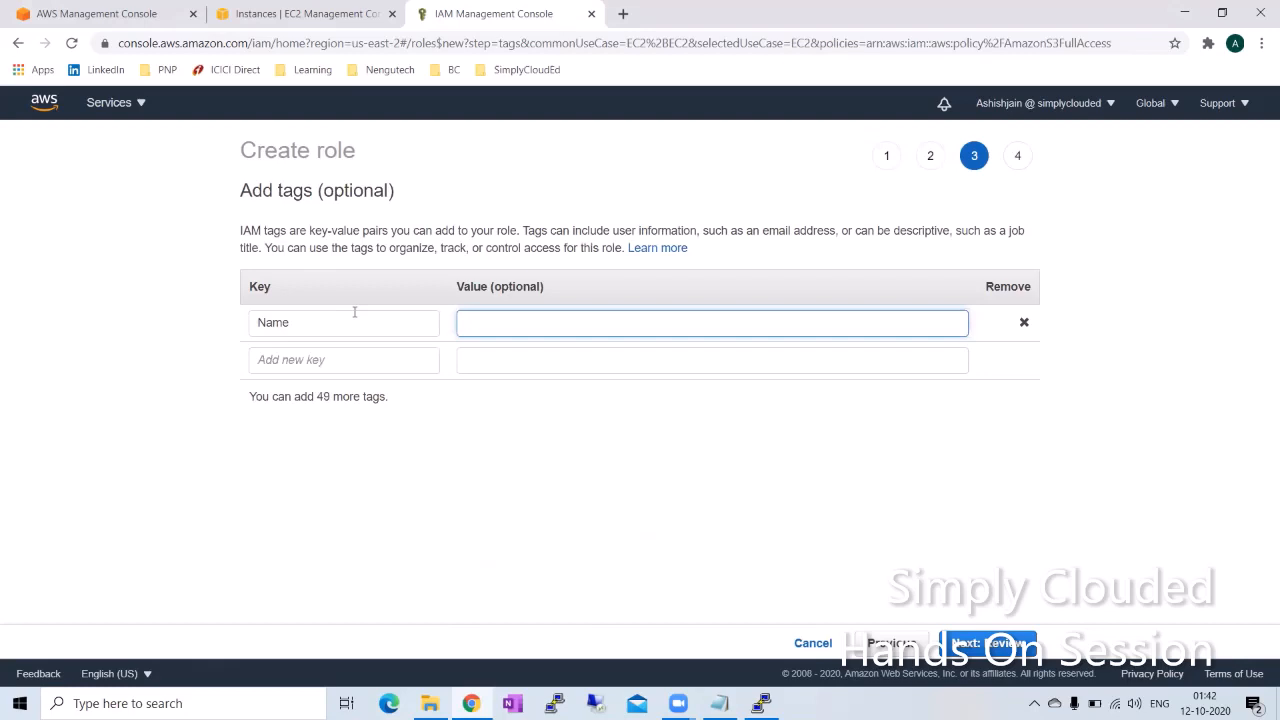
{"action": "type", "text": "EC2TalktoS3"}
{"action": "left_click", "coordinate": [996, 645]}
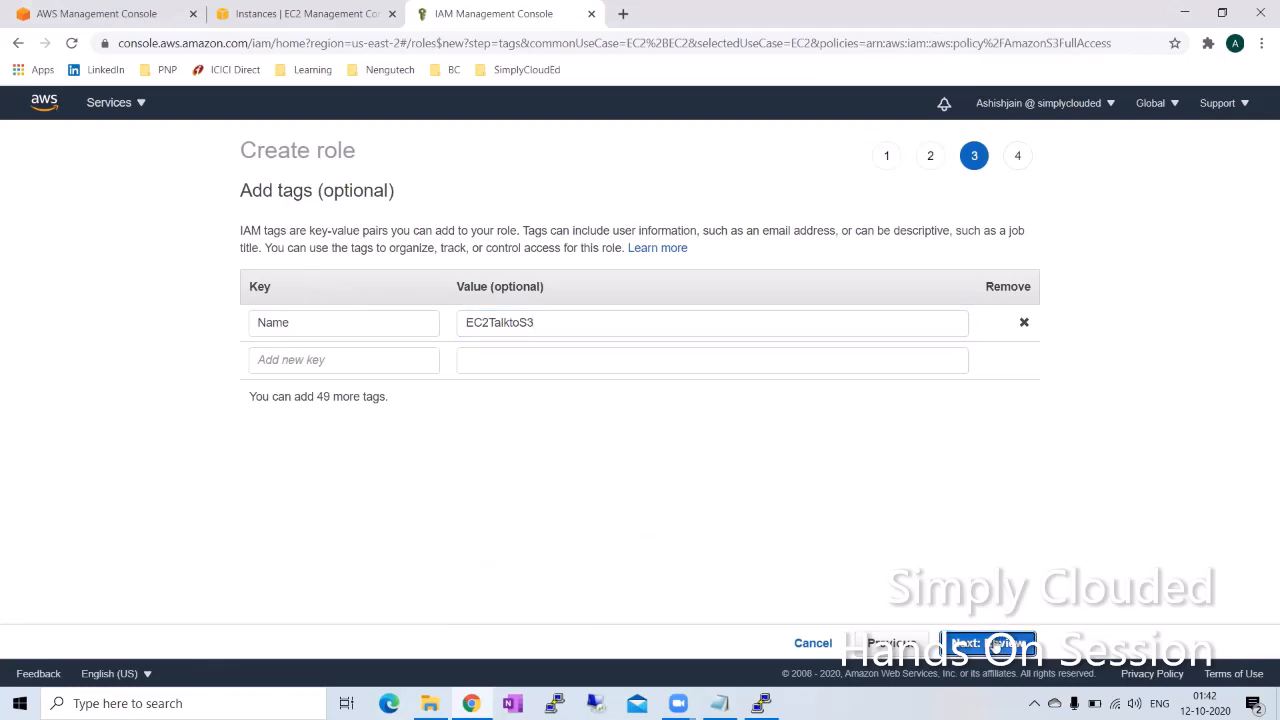
Step: Name the role EC2TalktoS3 and create it
{"action": "left_click", "coordinate": [537, 253]}
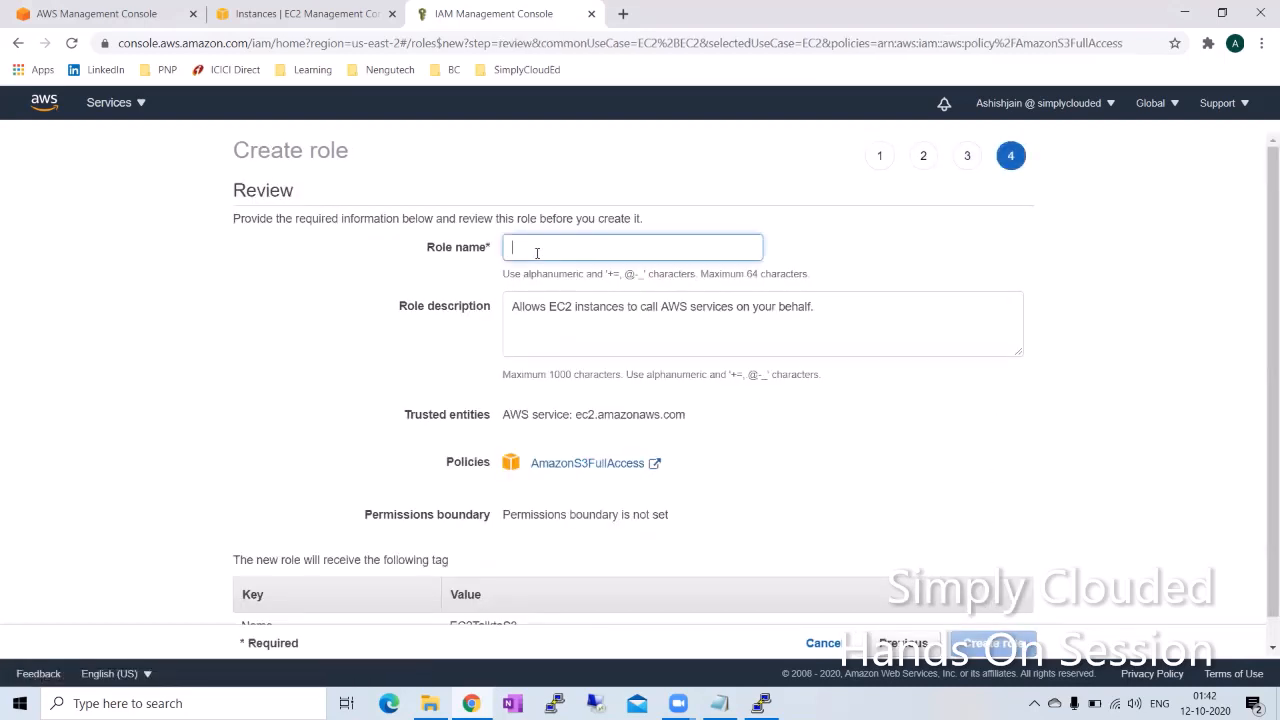
{"action": "scroll", "coordinate": [624, 385], "scroll_direction": "down", "scroll_amount": 1}
{"action": "type", "text": "EC"}
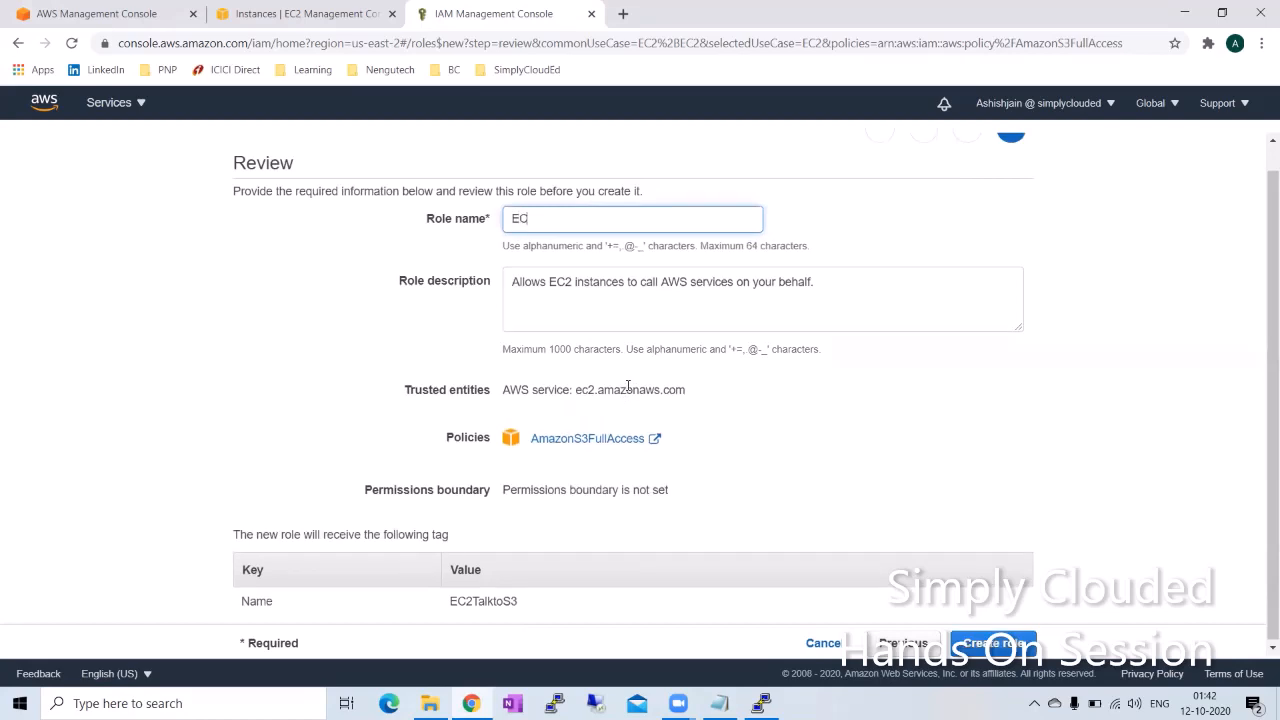
{"action": "type", "text": "2TalktoS3"}
{"action": "left_click", "coordinate": [1000, 643]}
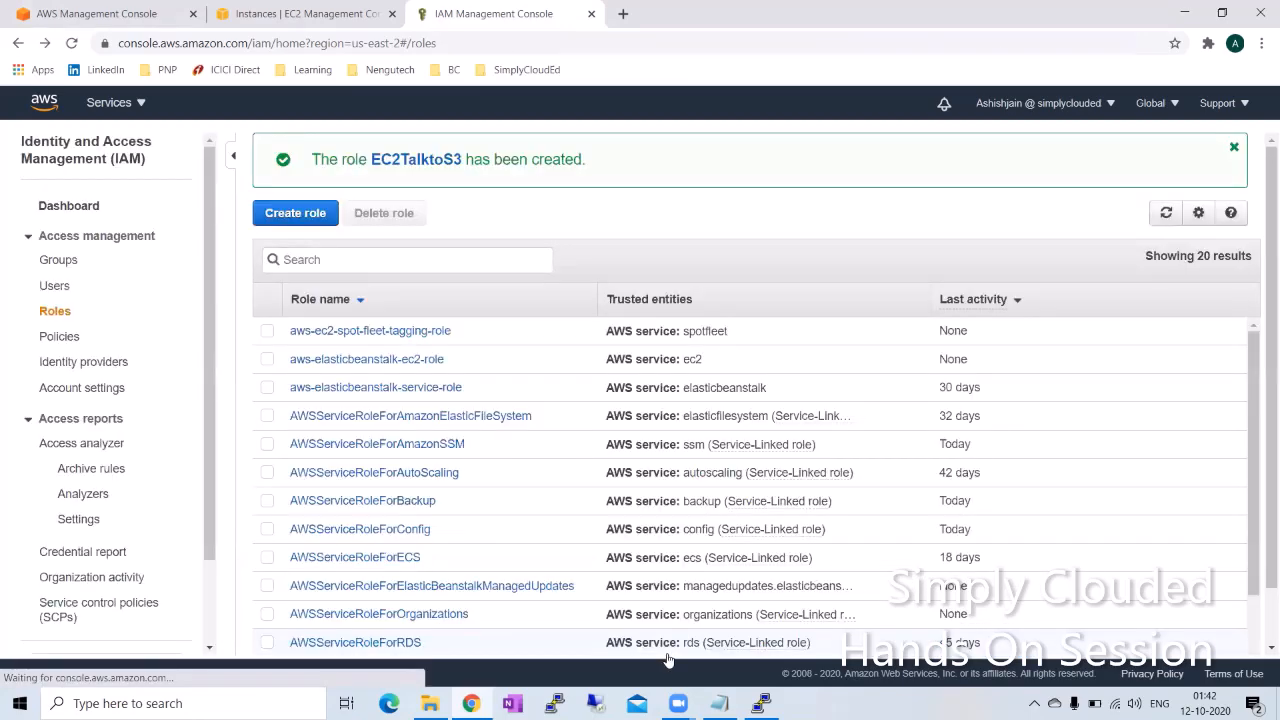
Step: Switch back to the Notepad checklist and highlight the third task, "Attach the instance role to EC2 instance"
{"action": "left_click", "coordinate": [719, 703]}
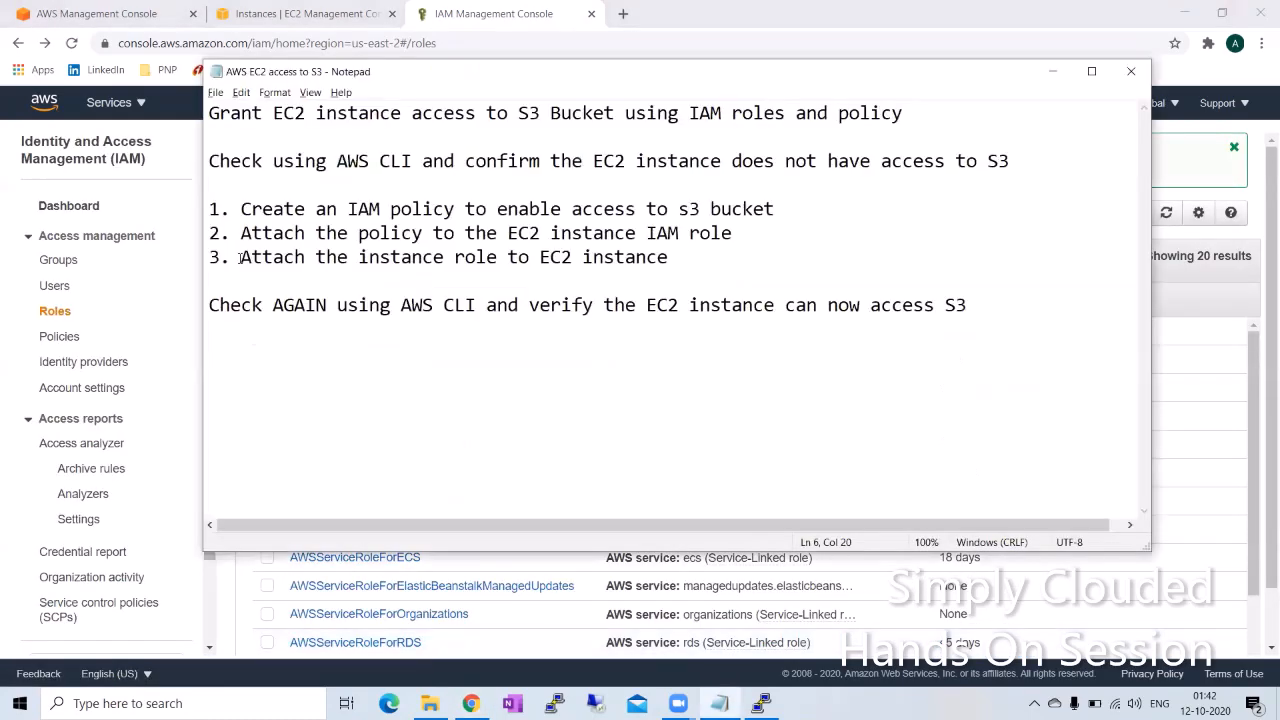
{"action": "left_click_drag", "start_coordinate": [240, 257], "coordinate": [669, 257]}
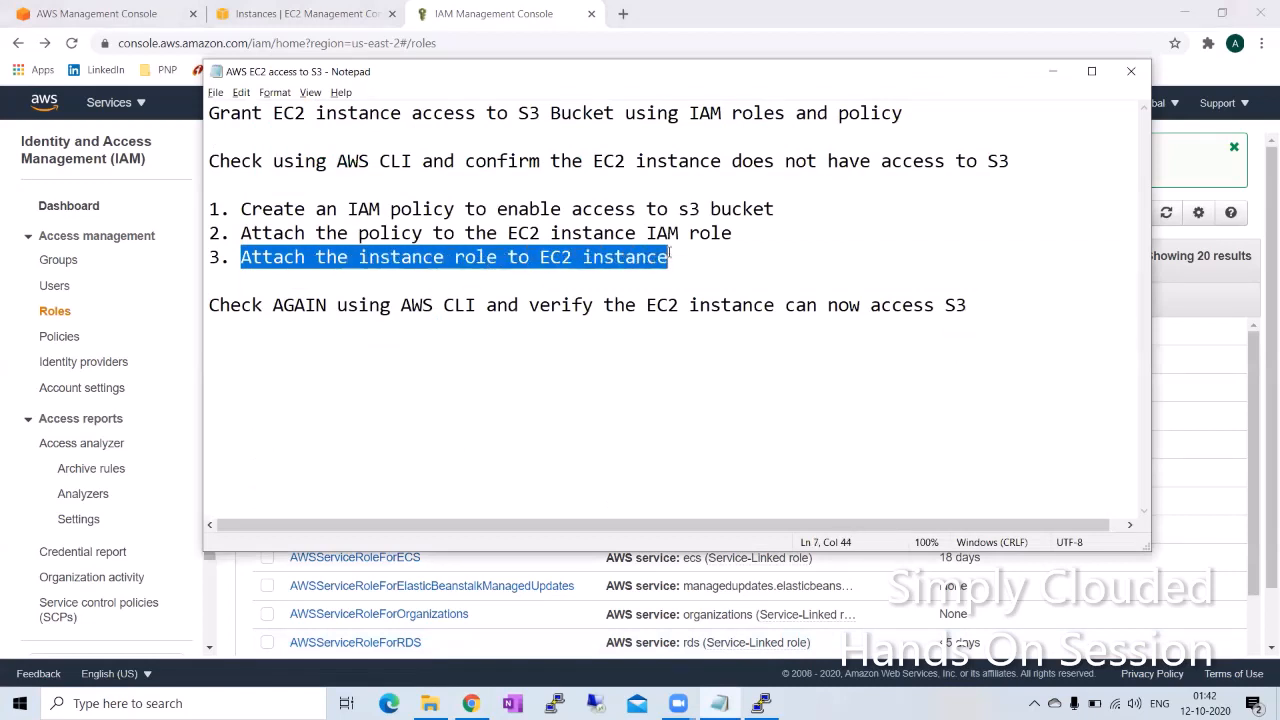
Step: Return to the EC2 instances in the browser and open the Attach/Replace IAM Role settings for SampleServer
{"action": "left_click", "coordinate": [615, 295]}
{"action": "left_click", "coordinate": [180, 91]}
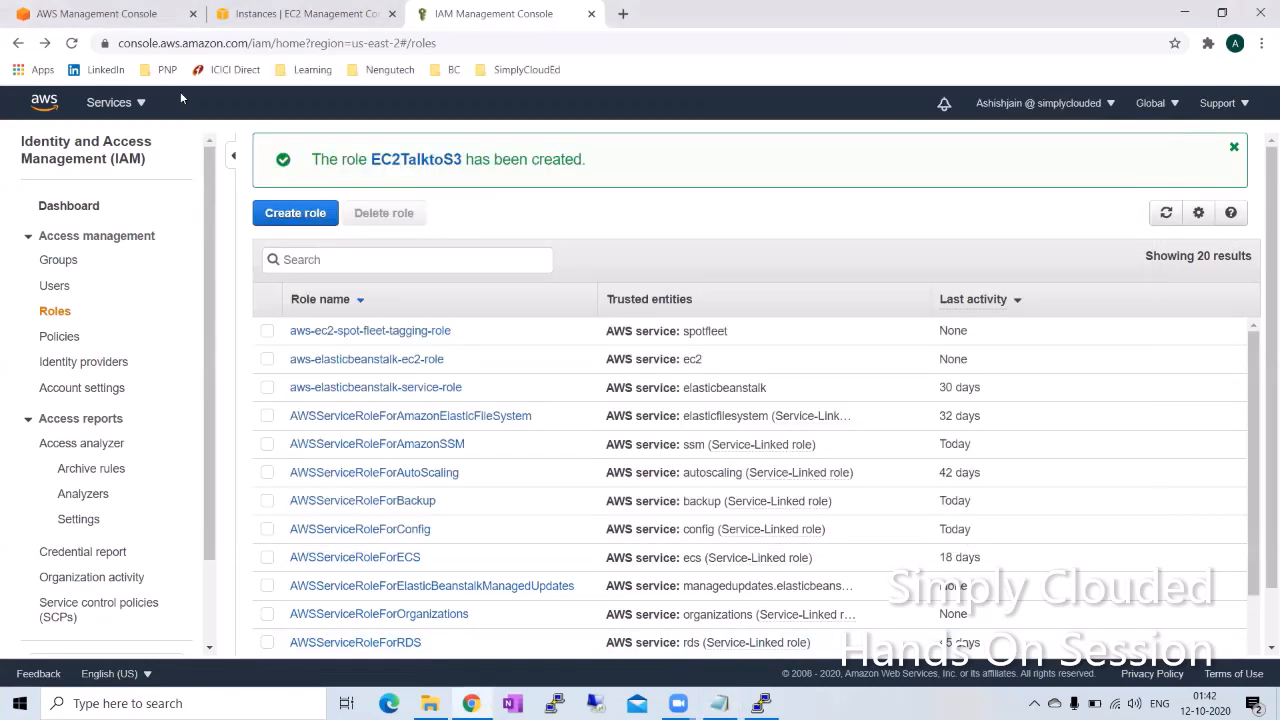
{"action": "left_click", "coordinate": [273, 14]}
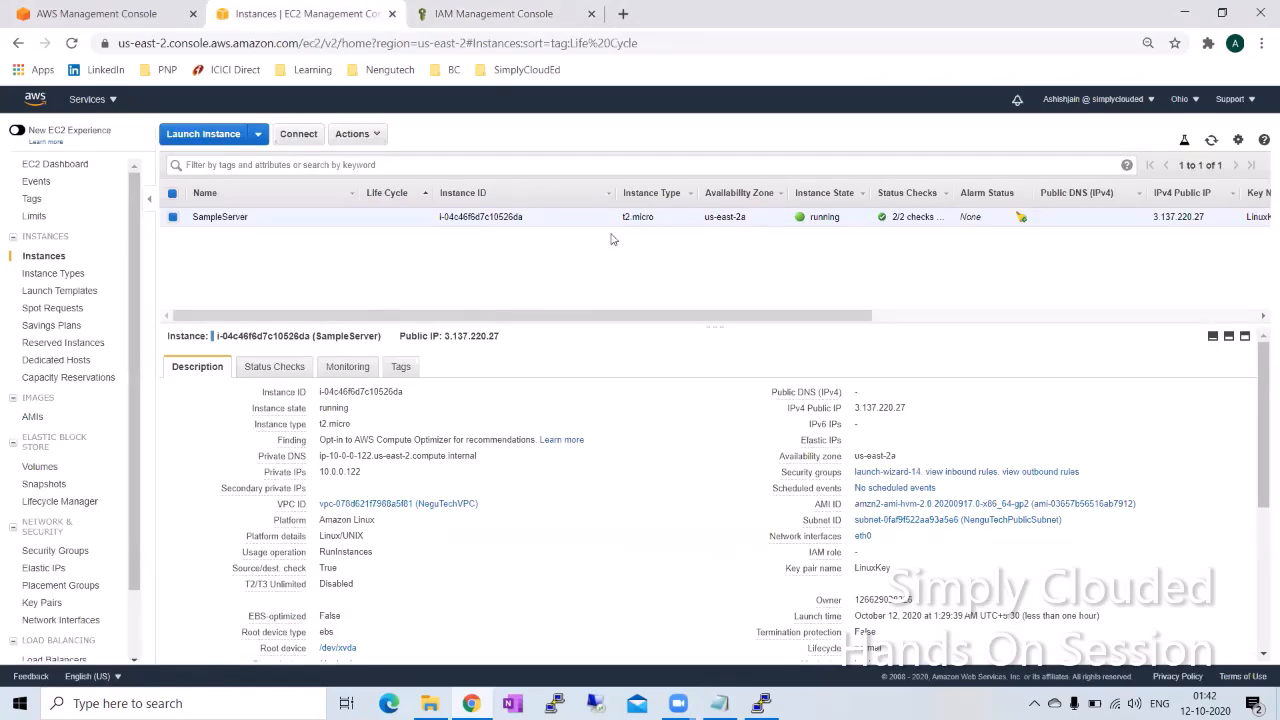
{"action": "left_click", "coordinate": [355, 134]}
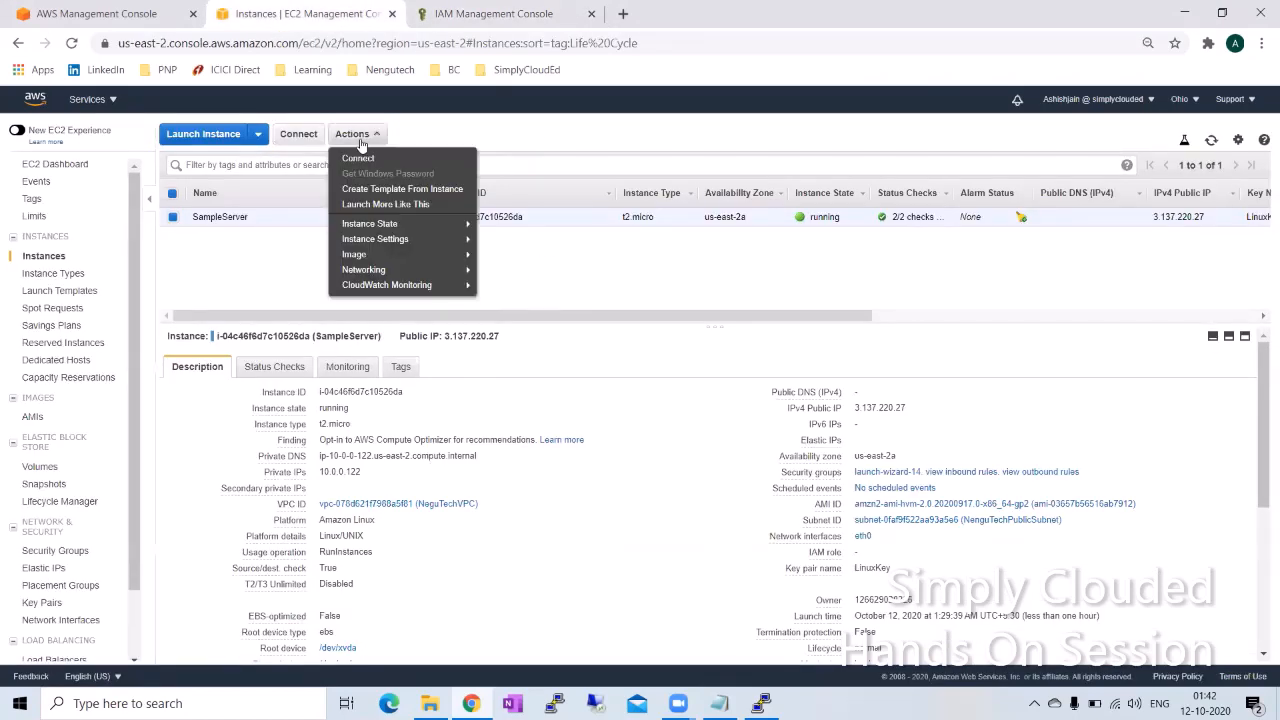
{"action": "mouse_move", "coordinate": [437, 239]}
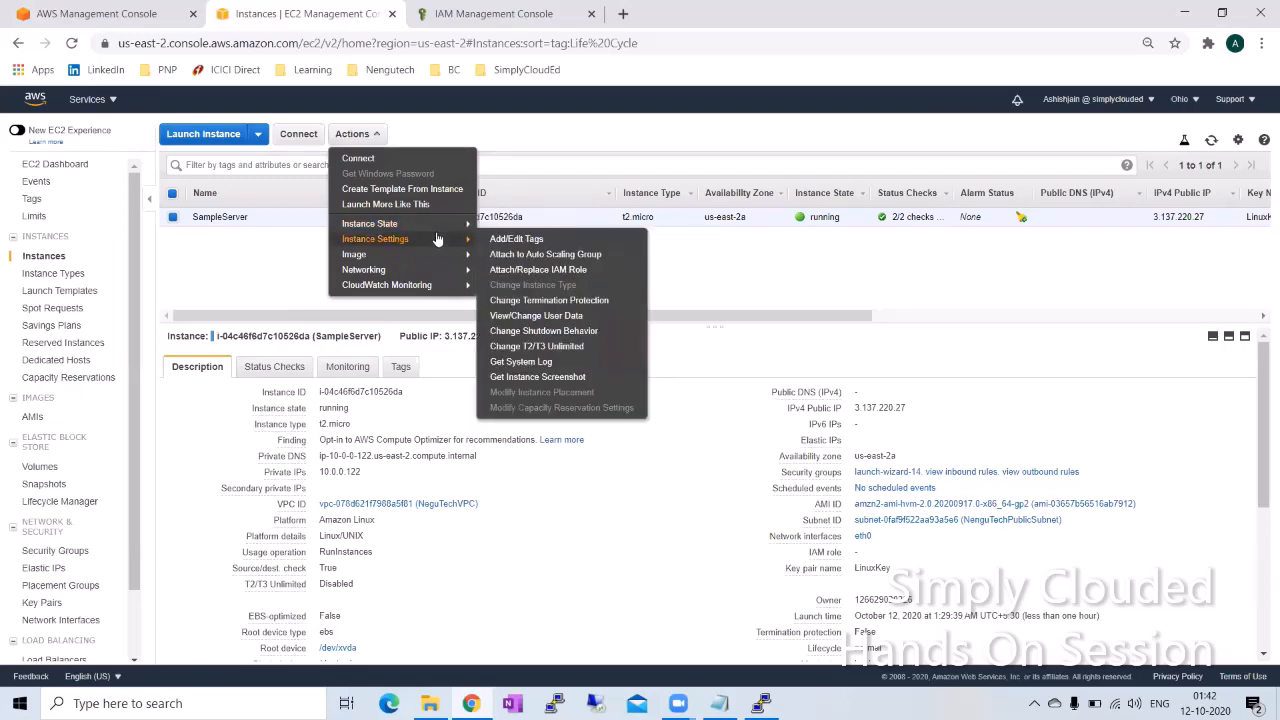
{"action": "left_click", "coordinate": [526, 272]}
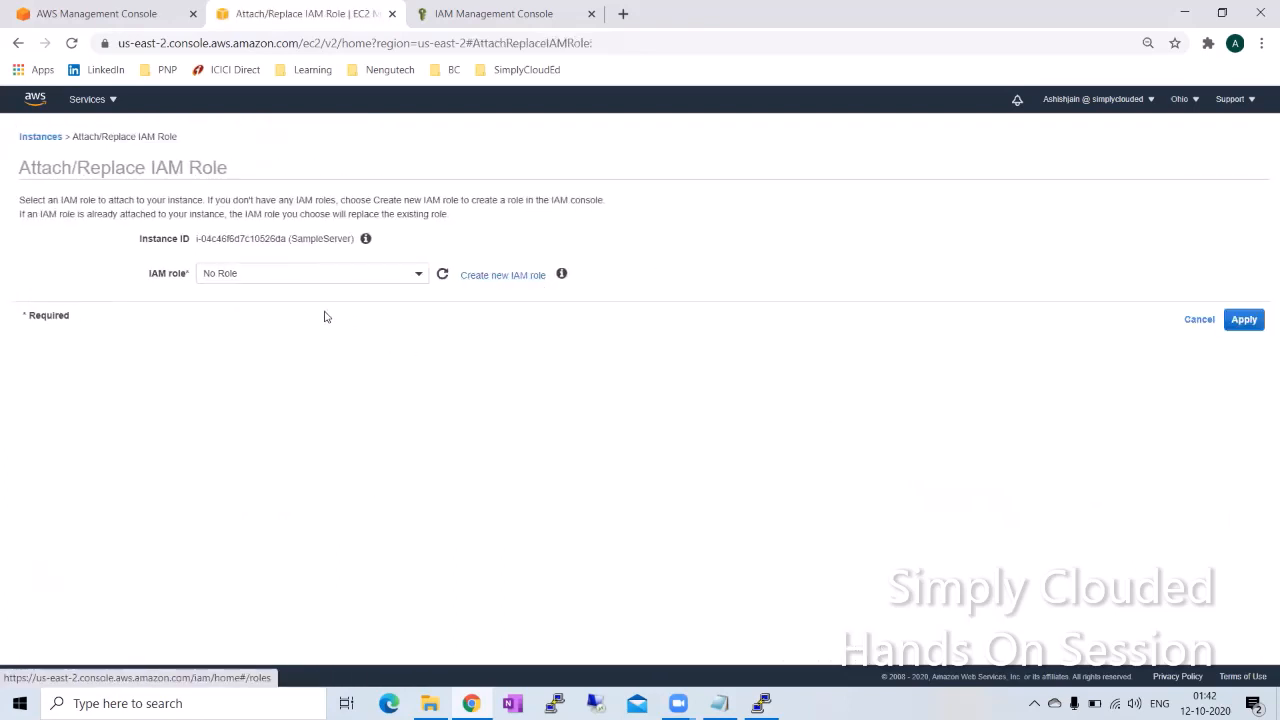
Step: Attach the IAM role EC2TalktoS3 to the SampleServer instance and return to the instance list
{"action": "left_click", "coordinate": [252, 275]}
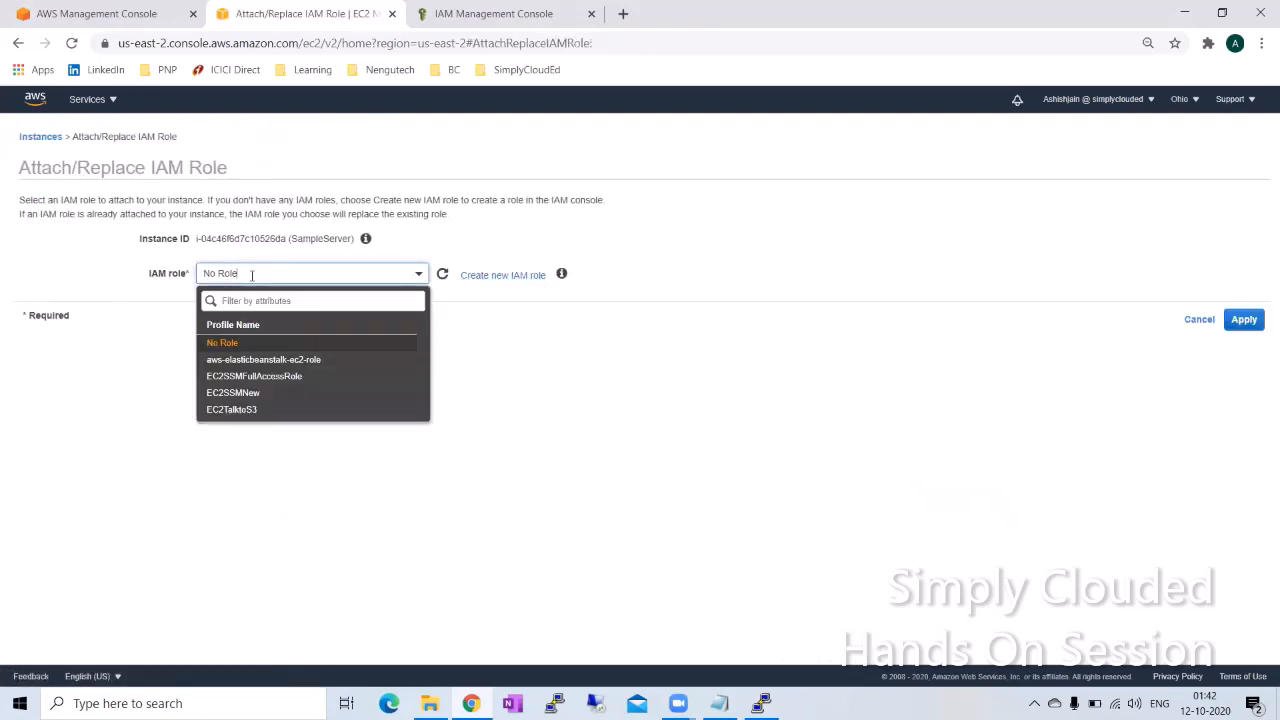
{"action": "left_click", "coordinate": [239, 411]}
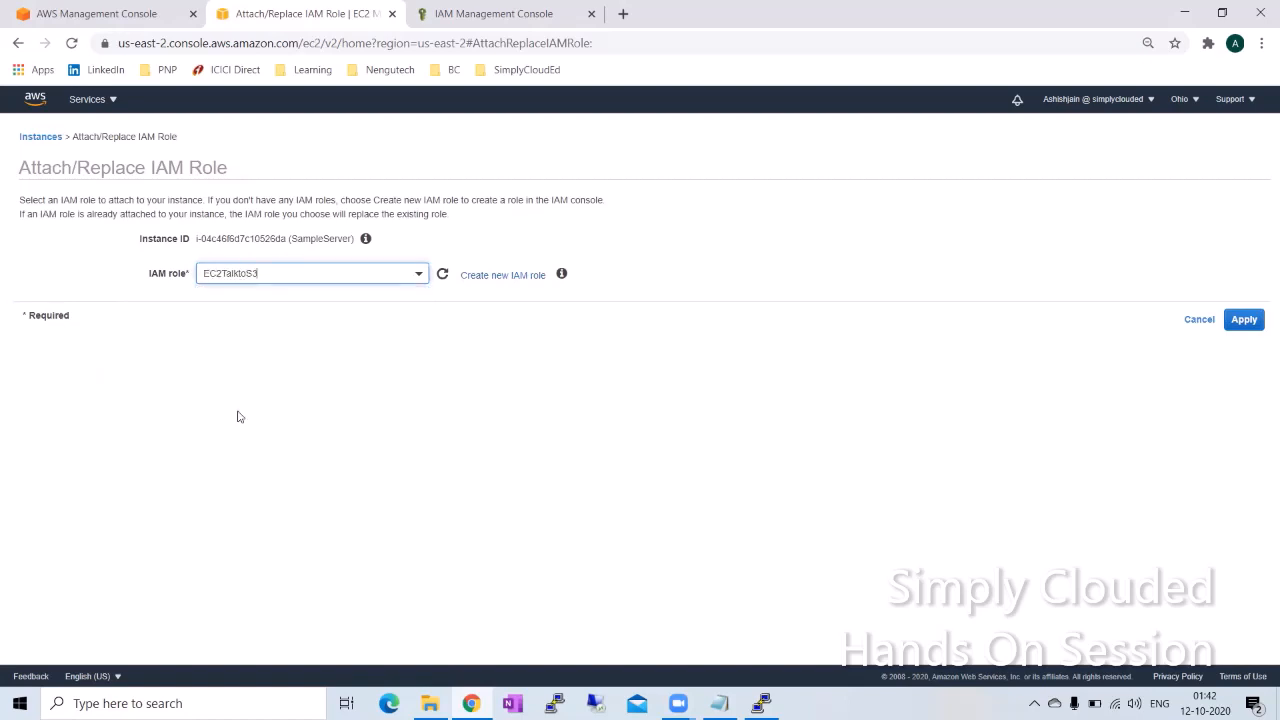
{"action": "left_click", "coordinate": [1243, 320]}
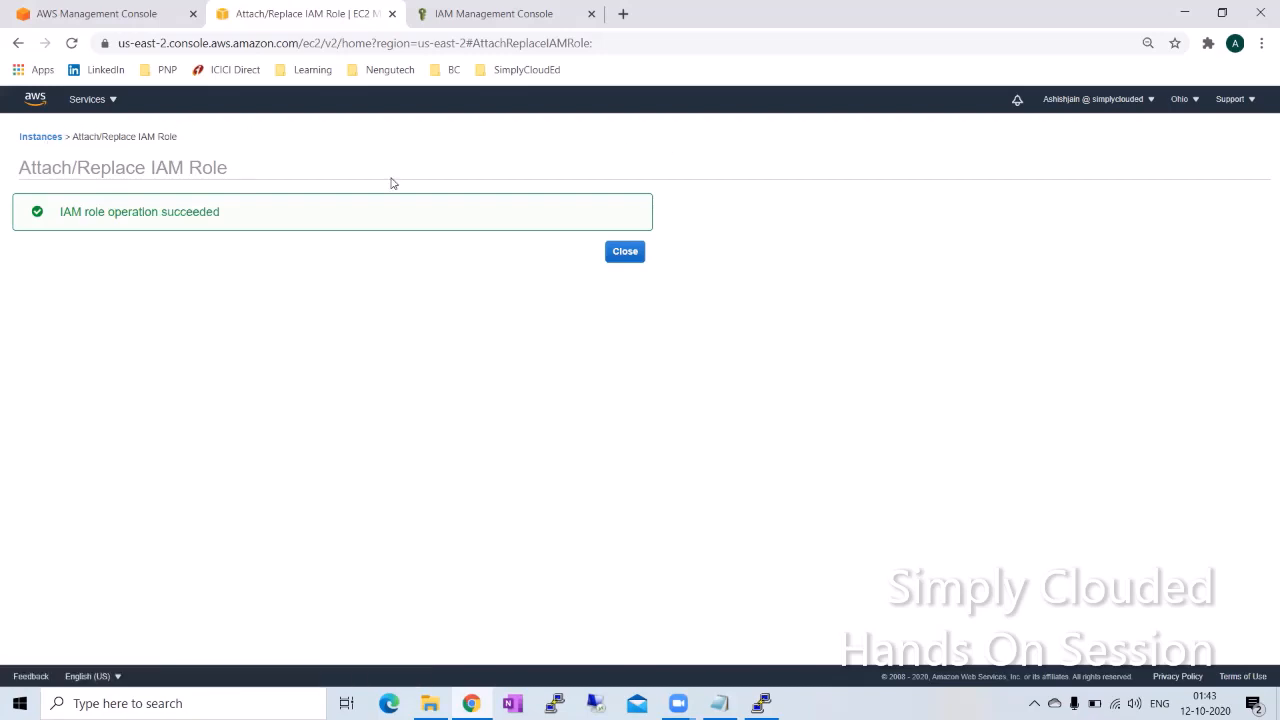
{"action": "left_click", "coordinate": [623, 251]}
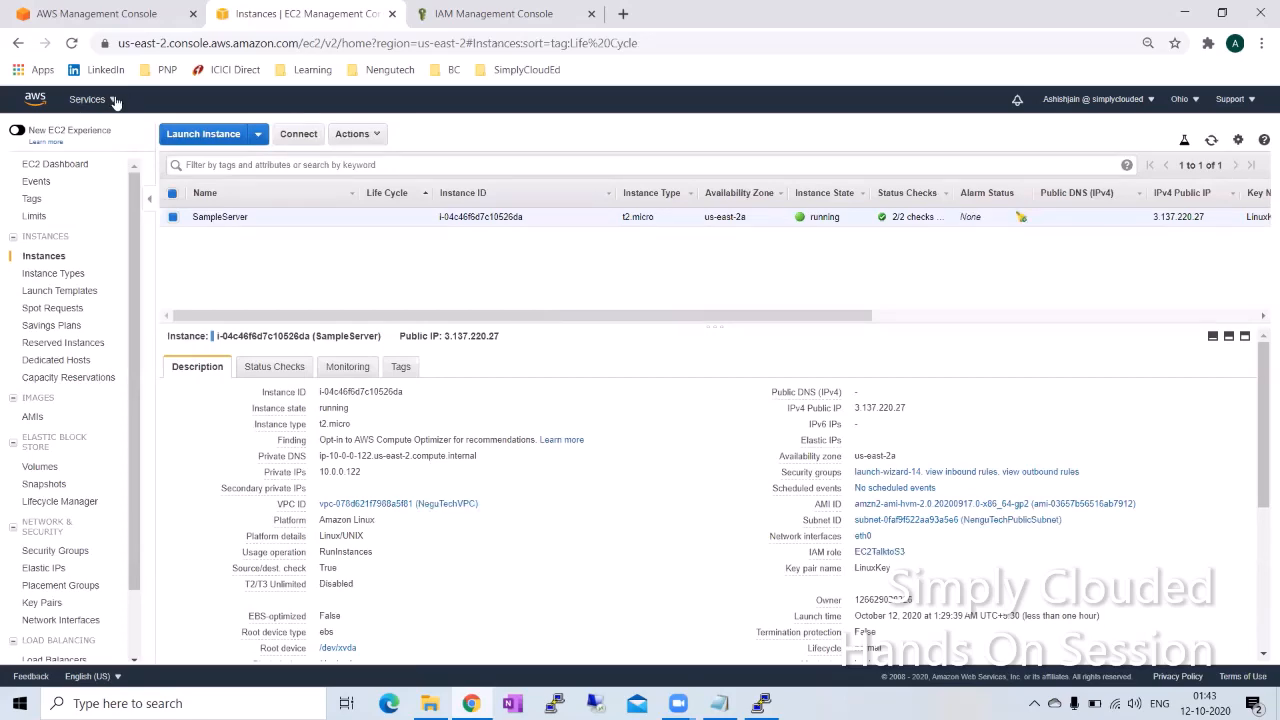
Step: Open the S3 service from the AWS Management Console page and examine the account's bucket list
{"action": "left_click", "coordinate": [96, 13]}
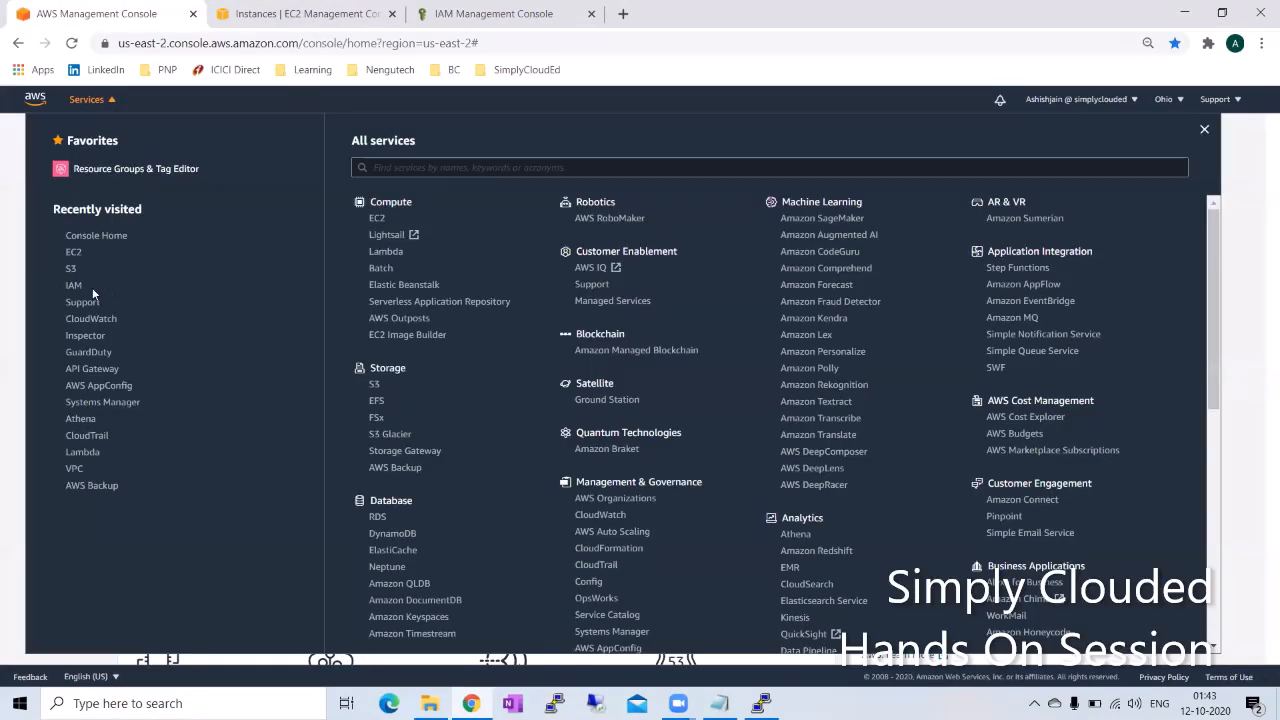
{"action": "left_click", "coordinate": [71, 270]}
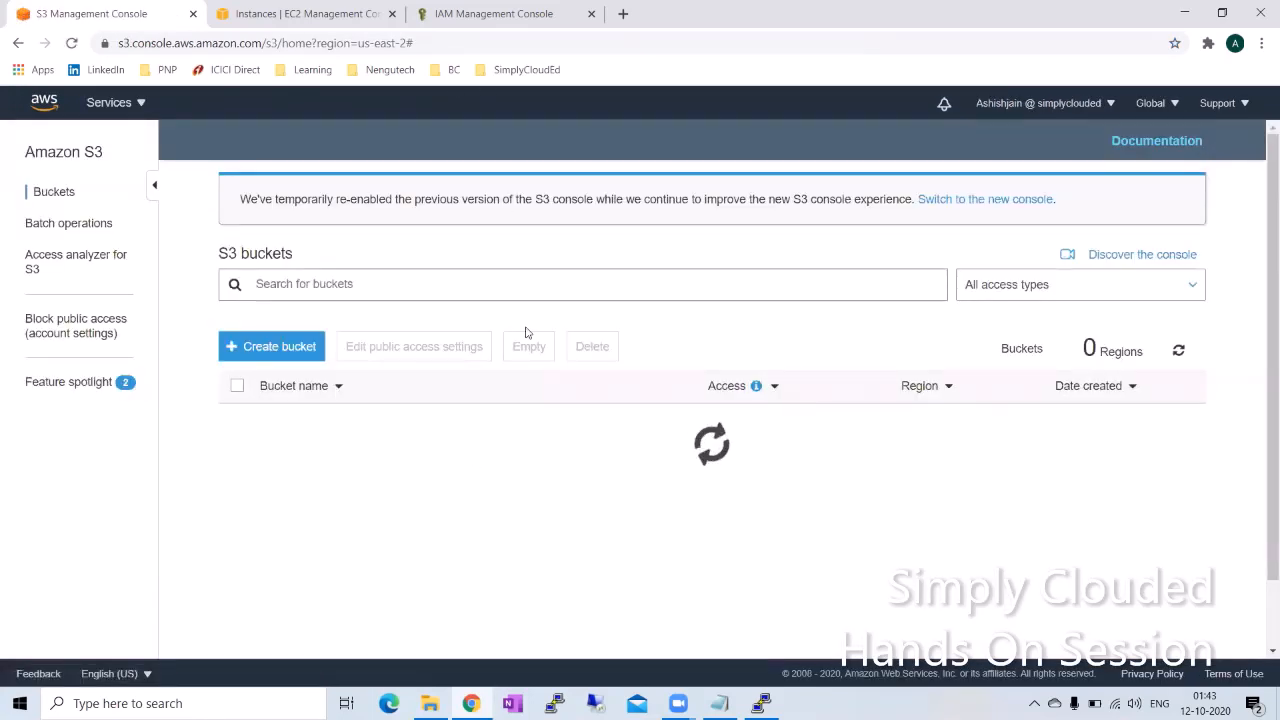
{"action": "scroll", "coordinate": [520, 420], "scroll_direction": "down", "scroll_amount": 1}
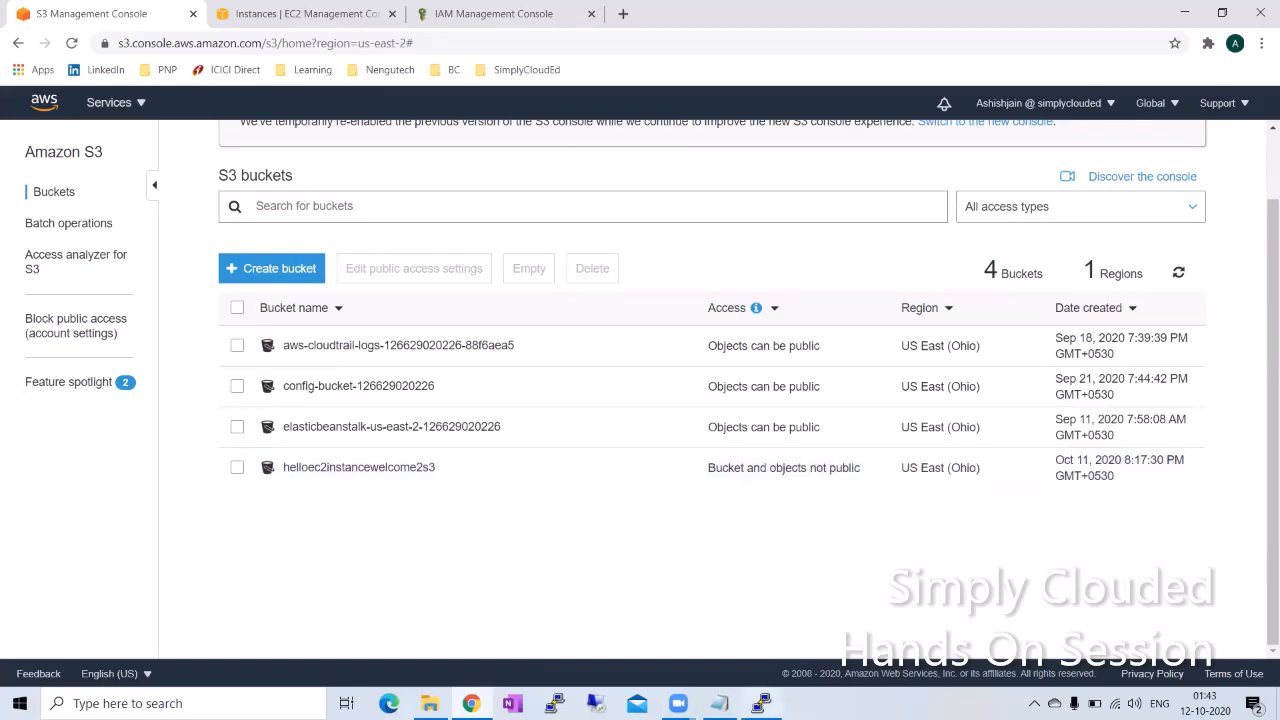
Step: Switch to the PuTTY session, list the S3 buckets with "aws s3 ls" and highlight the helloec2instancewelcome2s3 bucket name
{"action": "left_click", "coordinate": [762, 703]}
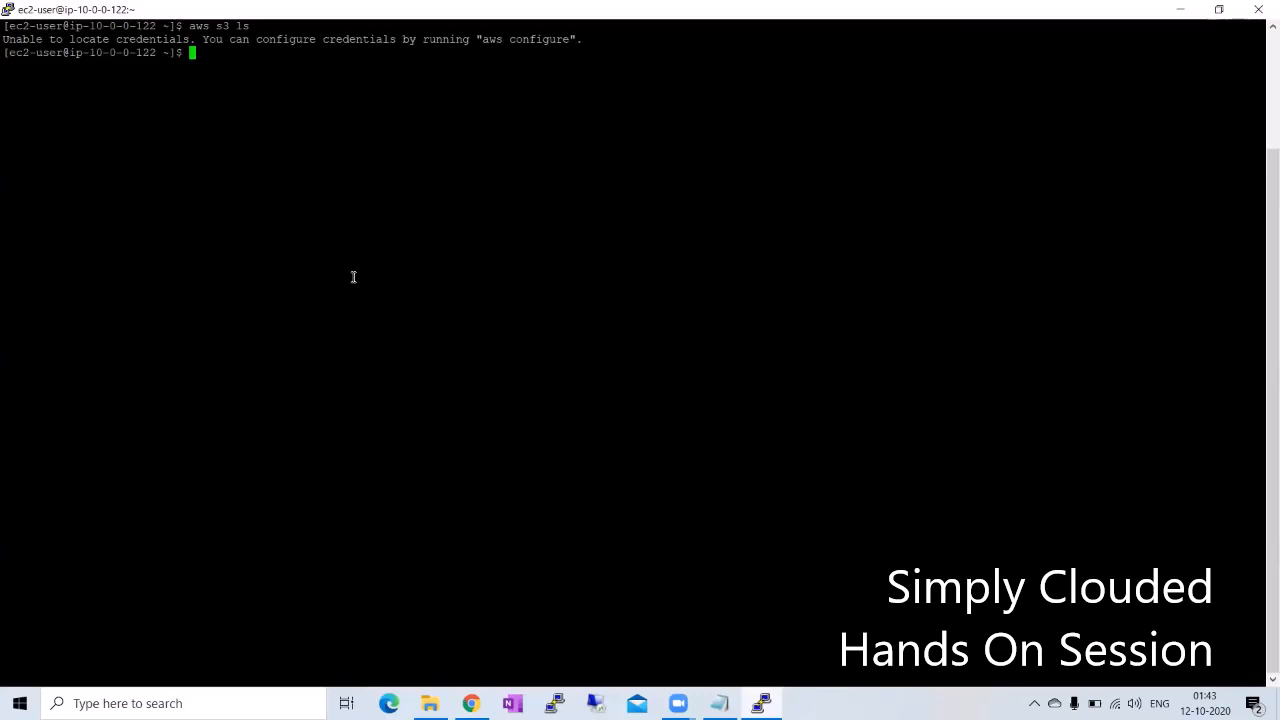
{"action": "type", "text": "aws s3 ls"}
{"action": "key", "text": "Return"}
{"action": "double_click", "coordinate": [174, 106]}
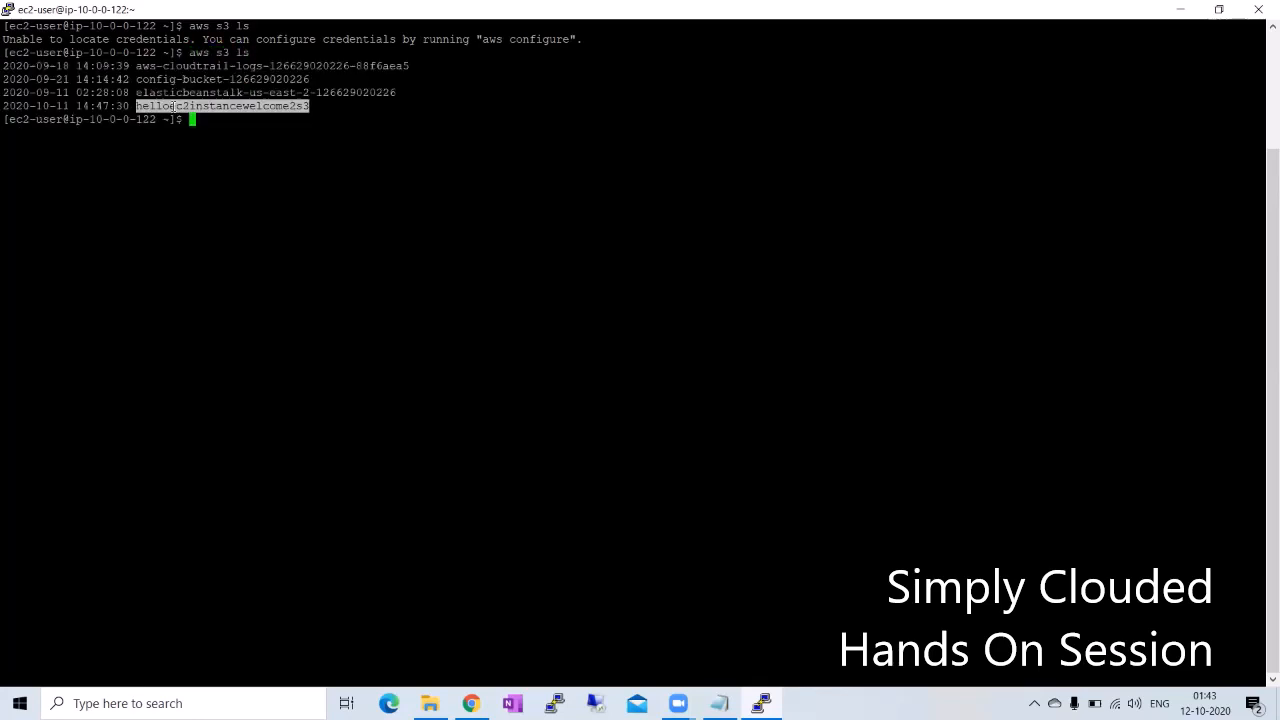